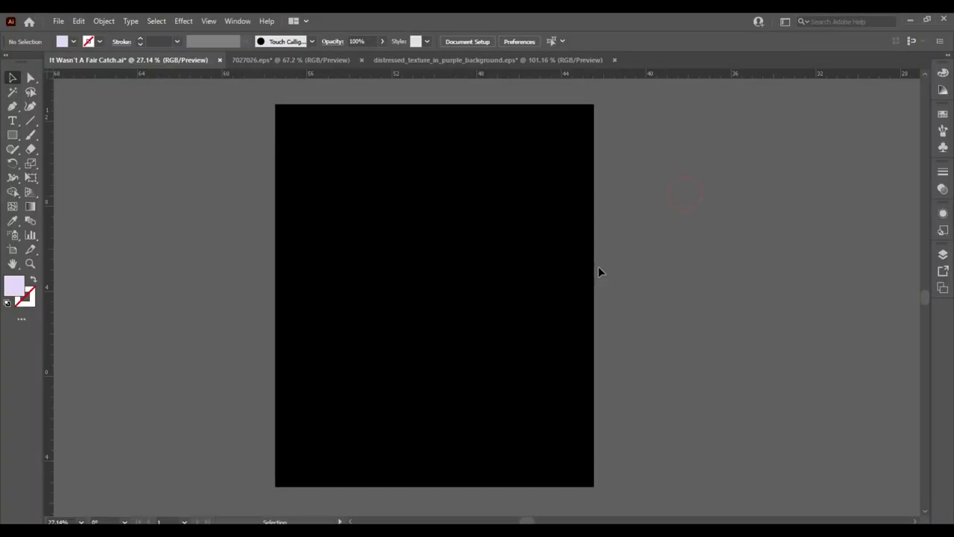
- Paste the headline 'IT WASN'T A FAIR CATCH' beside the artboard and delete its stray glyphs
key(ctrl+v)
mouse_move(502, 309)
mouse_down()
mouse_move(717, 257)
mouse_move(859, 296)
mouse_up()
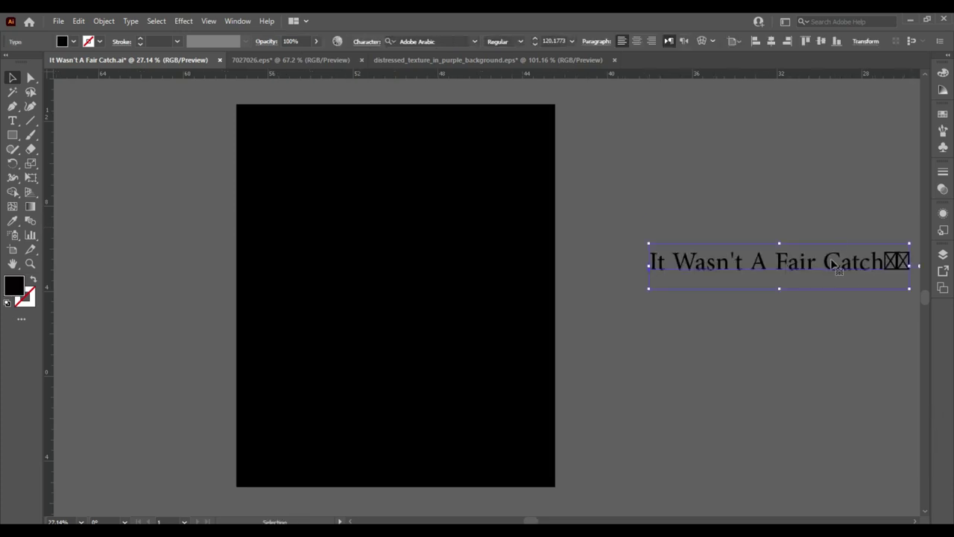
double_click(857, 260)
drag(847, 261, 869, 261)
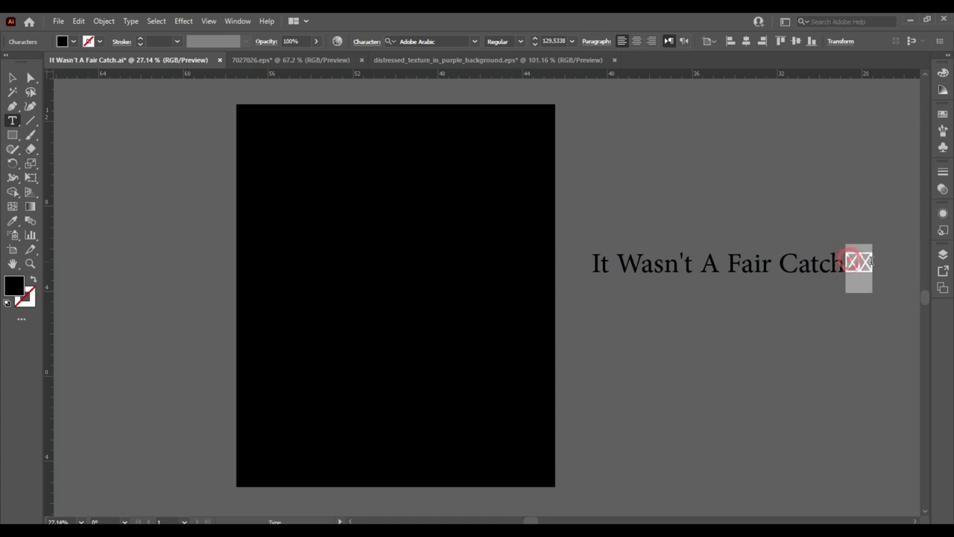
key(BackSpace)
key(Escape)
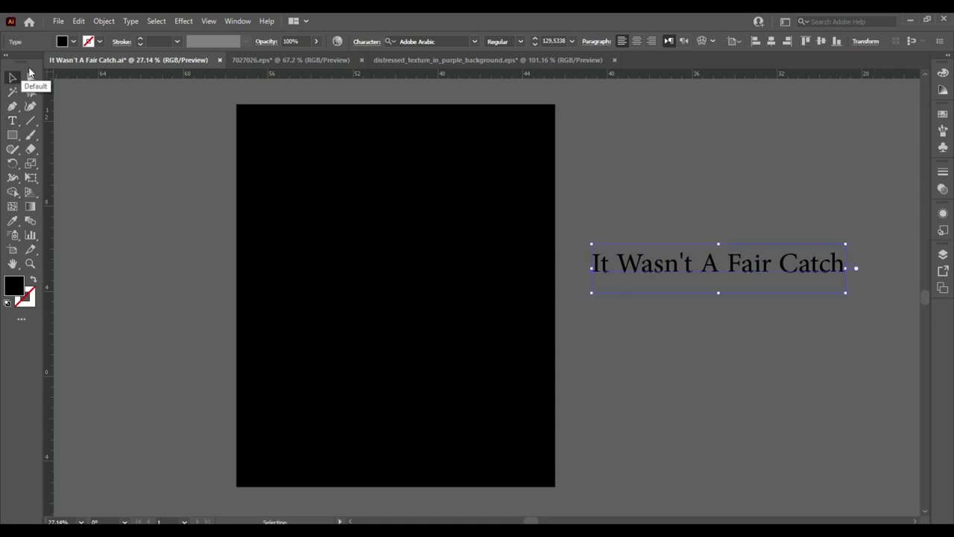
- Make the headline UPPERCASE and white, and move it onto the artboard's top
click(130, 21)
click(351, 202)
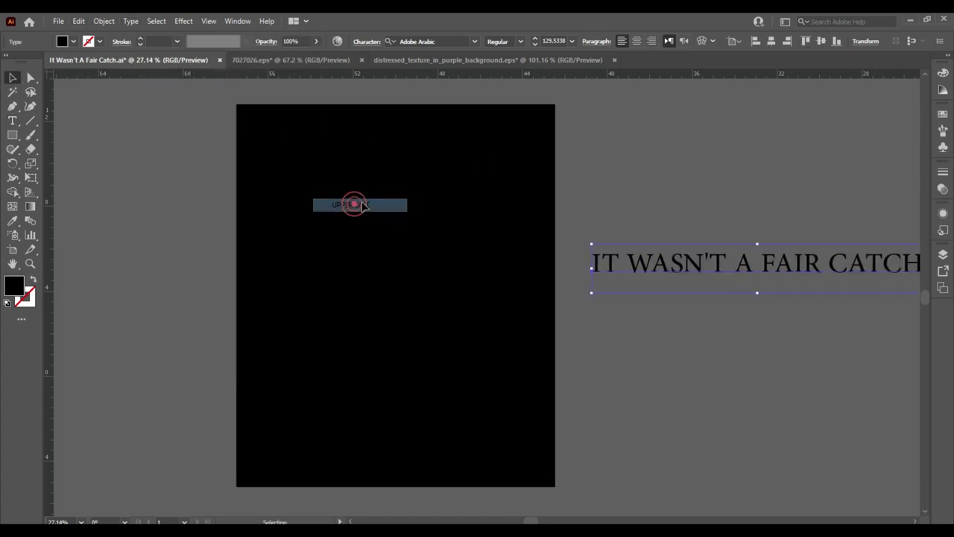
click(942, 113)
click(803, 154)
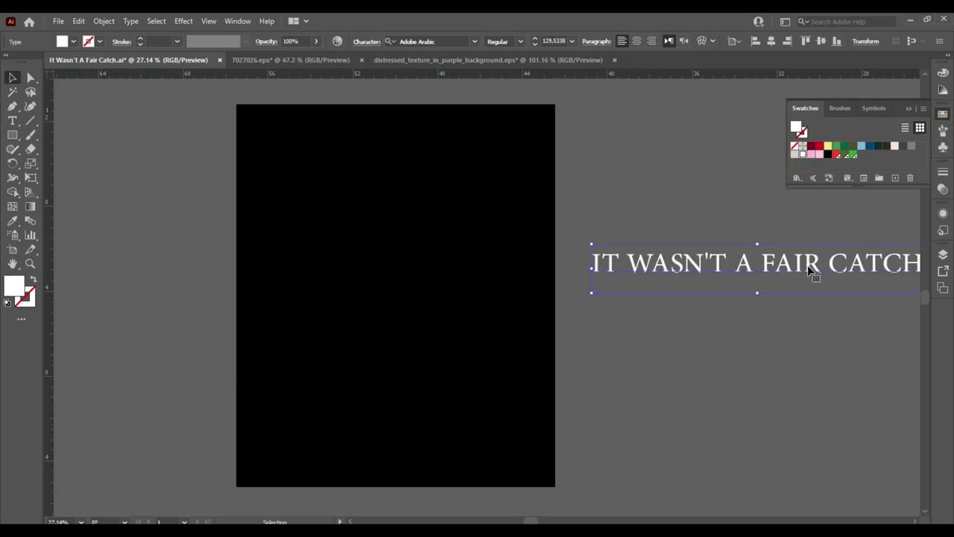
drag(812, 273, 463, 158)
click(769, 182)
click(571, 365)
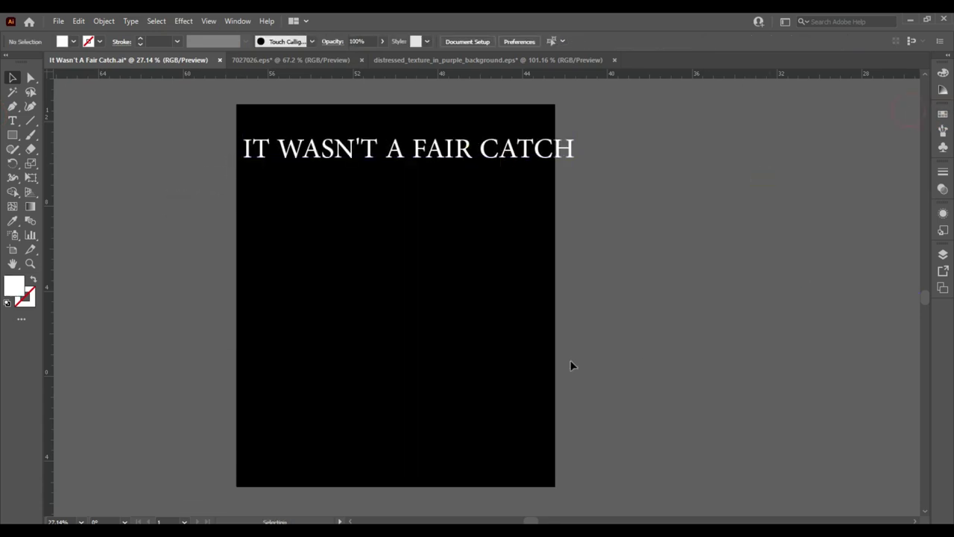
mouse_move(437, 279)
mouse_down()
mouse_move(554, 268)
mouse_move(300, 256)
mouse_up()
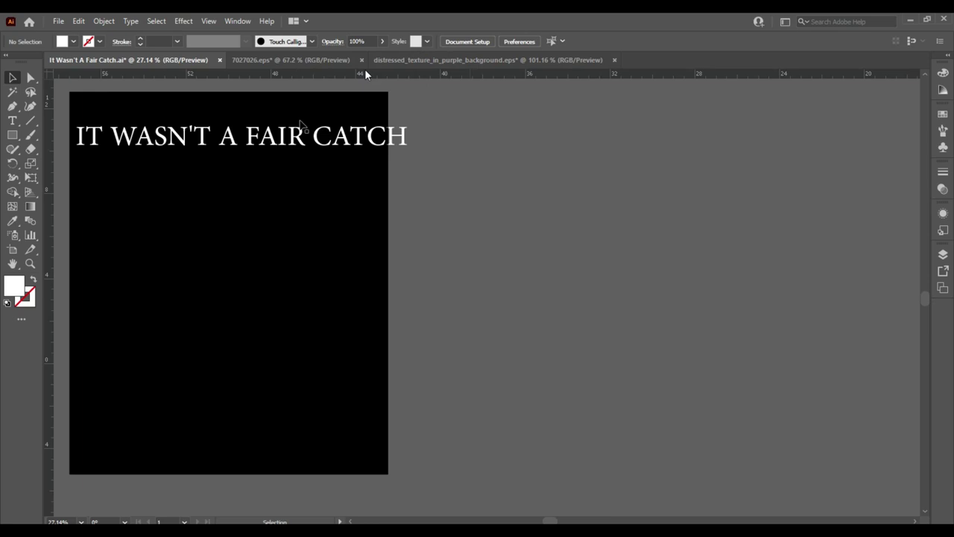
- Set the headline to Acumin Variable Concept ExtraCondensed Black and shift it slightly down
click(321, 136)
click(468, 41)
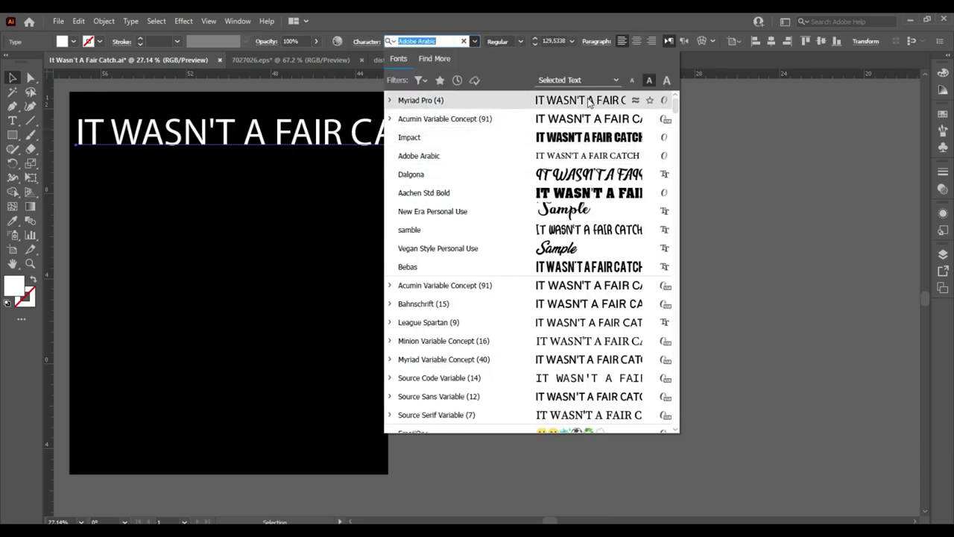
click(390, 119)
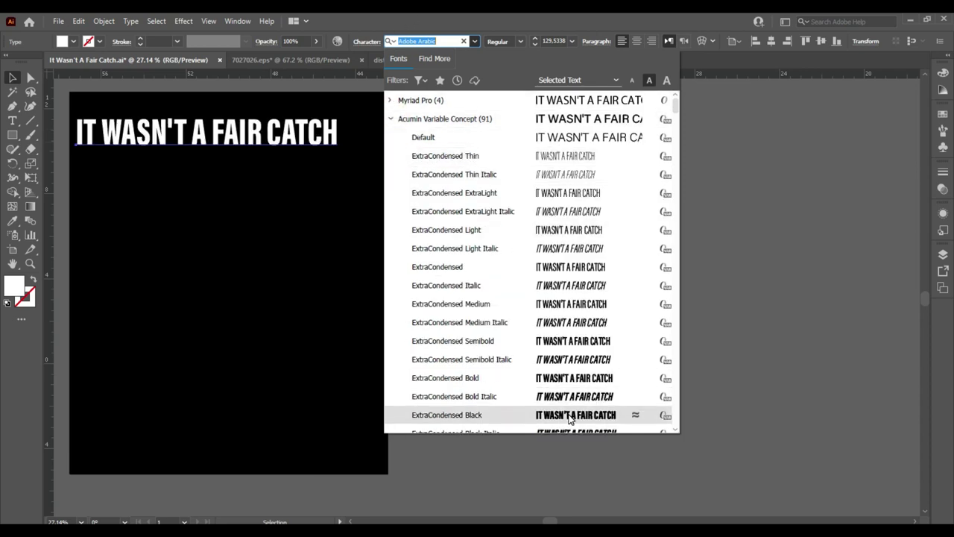
click(570, 418)
drag(190, 193, 381, 190)
drag(438, 146, 448, 173)
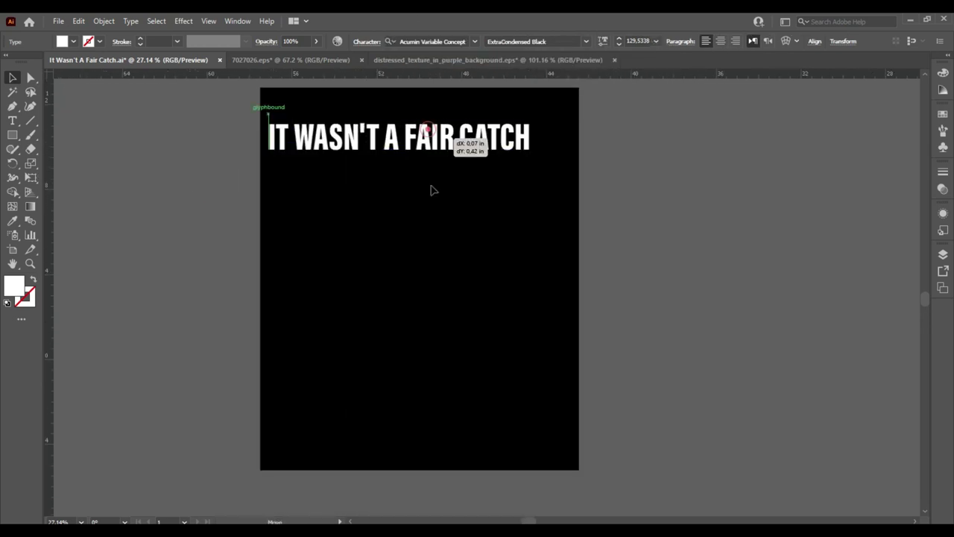
- Enlarge the headline and trim the first two copies down to IT and WASN'T
drag(538, 183, 574, 213)
mouse_move(398, 187)
mouse_down()
mouse_move(366, 175)
mouse_move(378, 311)
mouse_up()
key(t)
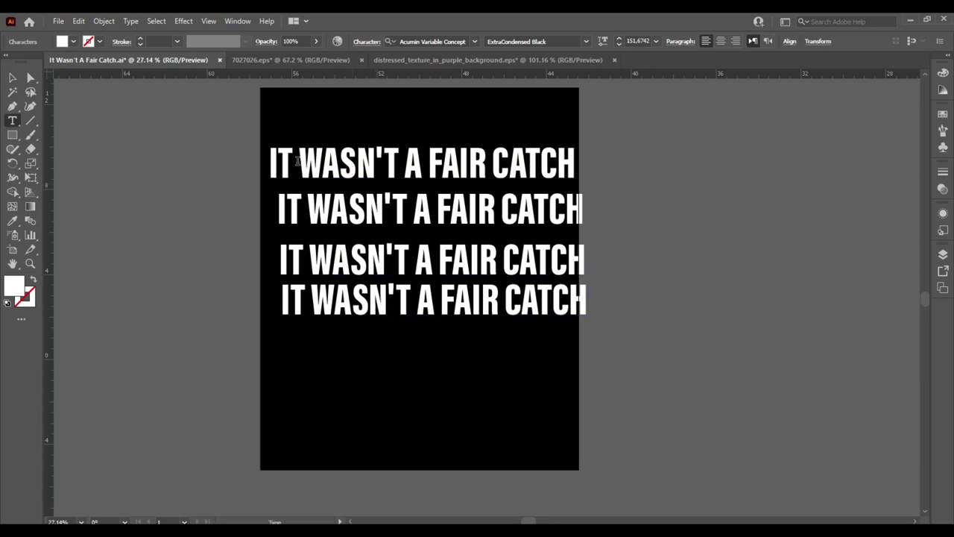
drag(298, 159, 593, 160)
key(BackSpace)
mouse_move(304, 203)
mouse_down()
mouse_move(362, 203)
mouse_move(276, 202)
mouse_up()
key(BackSpace)
drag(382, 203, 556, 208)
key(BackSpace)
- Trim the third and fourth copies down to A FAIR and CATCH
drag(411, 258, 277, 259)
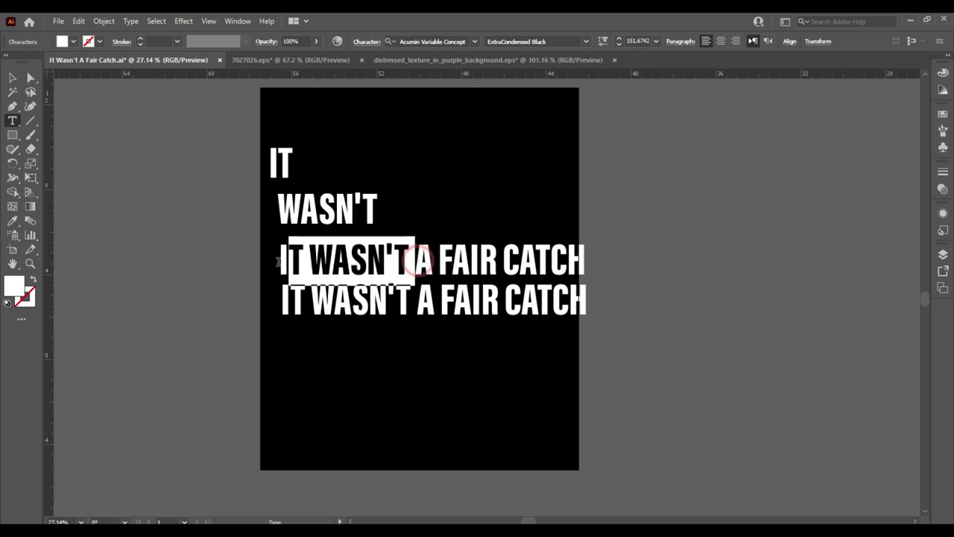
key(BackSpace)
drag(363, 259, 477, 265)
key(BackSpace)
drag(504, 302, 276, 302)
key(BackSpace)
- Stack IT, WASN'T, A FAIR and CATCH beneath each other and enlarge them together
click(12, 76)
drag(291, 173, 319, 153)
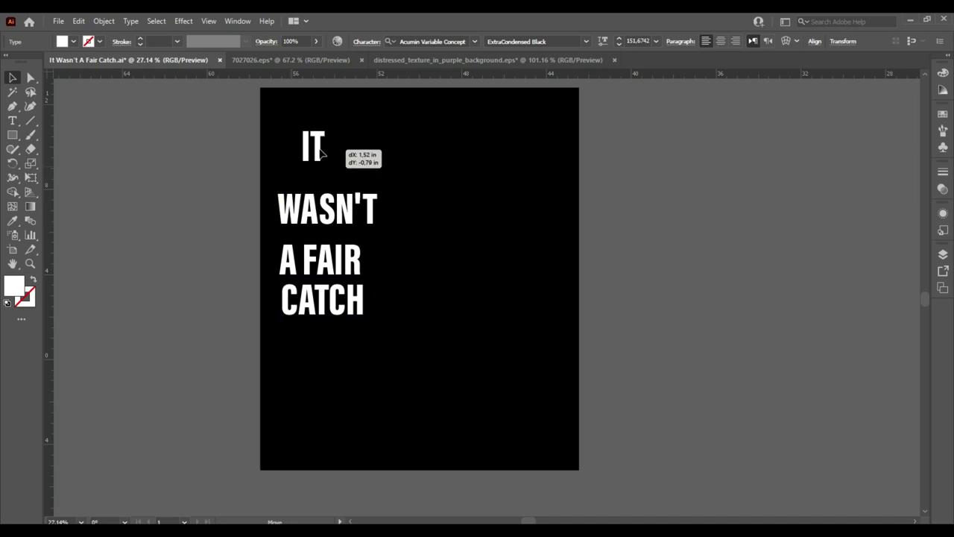
drag(332, 216, 353, 197)
drag(345, 267, 365, 243)
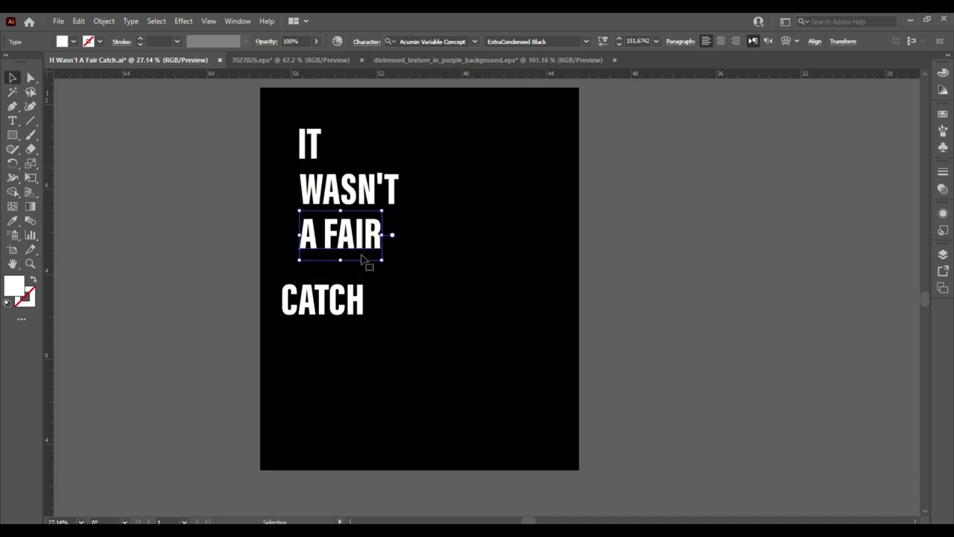
drag(346, 310, 365, 290)
mouse_move(290, 114)
mouse_down()
mouse_move(400, 324)
mouse_move(511, 460)
mouse_move(505, 449)
mouse_up()
- Move WASN'T, A FAIR and CATCH up into a tighter stack
click(535, 396)
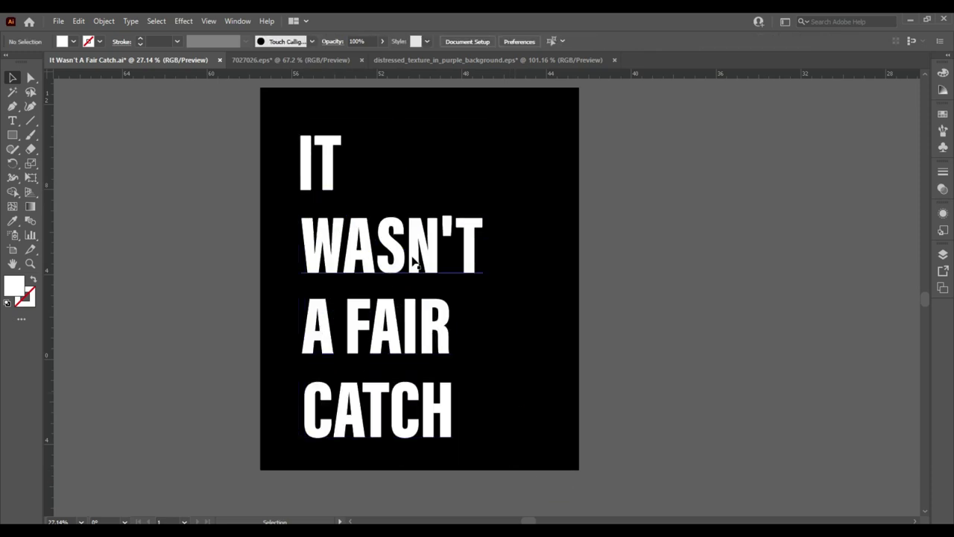
drag(415, 251, 417, 240)
drag(404, 342, 398, 316)
mouse_move(403, 422)
mouse_down()
mouse_move(407, 377)
mouse_move(451, 437)
mouse_up()
click(526, 310)
- Scale A FAIR and CATCH up to match the width of WASN'T
click(451, 348)
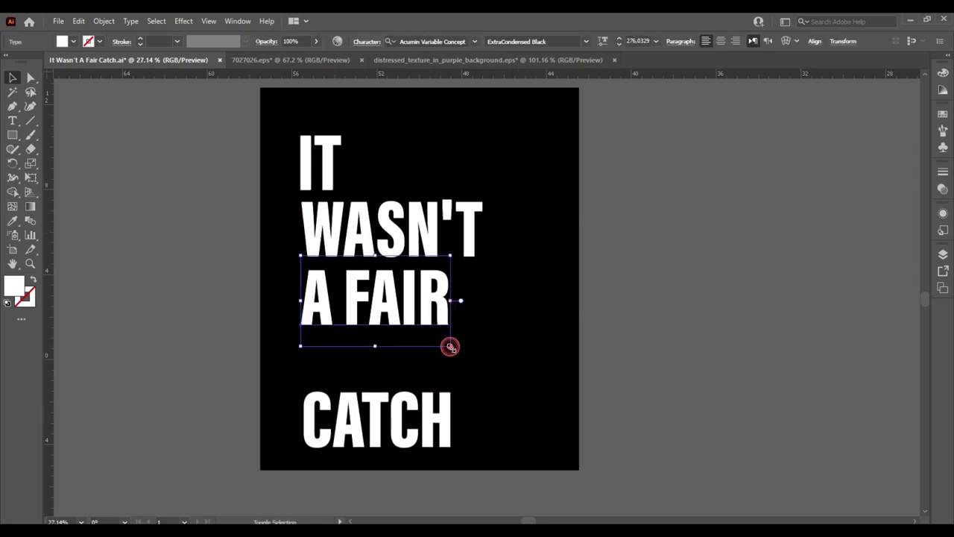
drag(450, 347, 482, 362)
click(485, 420)
mouse_move(451, 448)
mouse_down()
mouse_move(450, 412)
mouse_move(481, 468)
mouse_up()
click(504, 404)
- Make IT taller, nudge it right, and check the finished four-line stack
click(333, 170)
drag(354, 119, 347, 114)
drag(334, 153, 337, 153)
click(502, 141)
drag(501, 124, 277, 454)
click(533, 193)
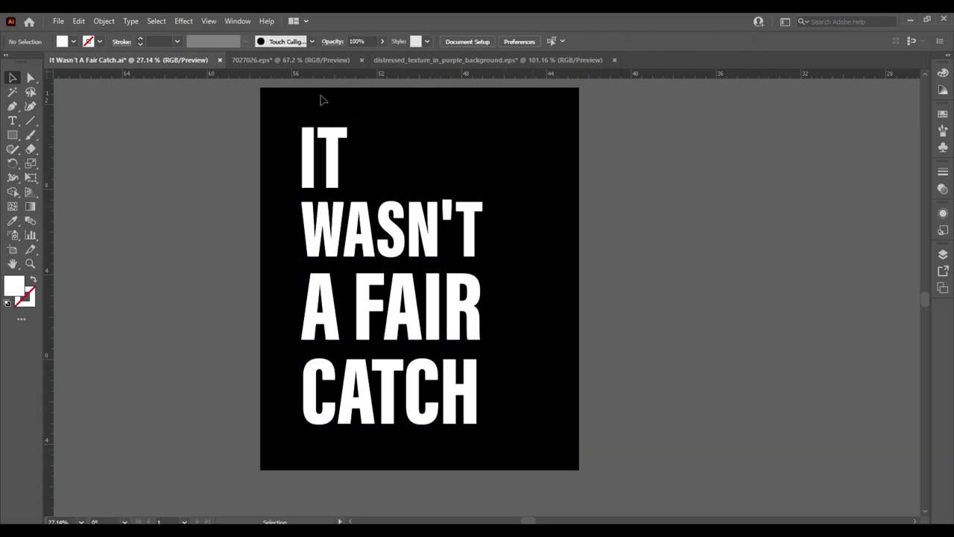
click(297, 59)
click(173, 60)
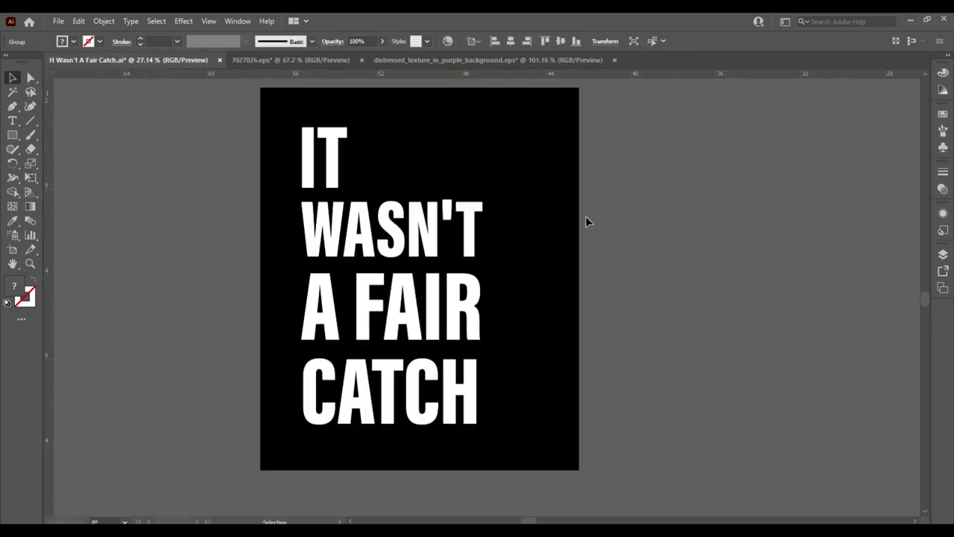
- Place the baseball glove beside IT and shift the whole design down and right
drag(597, 246, 414, 142)
click(513, 164)
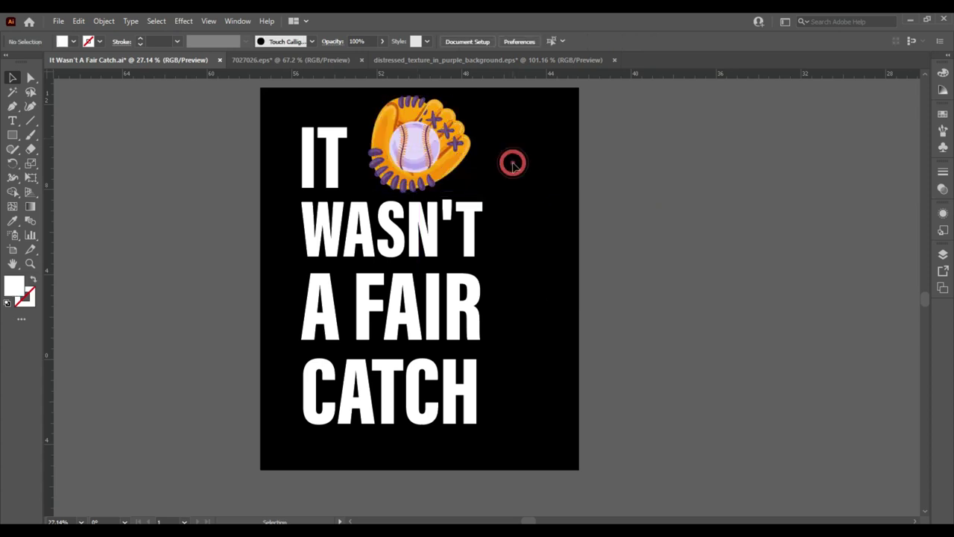
drag(521, 94, 483, 456)
drag(429, 426, 438, 441)
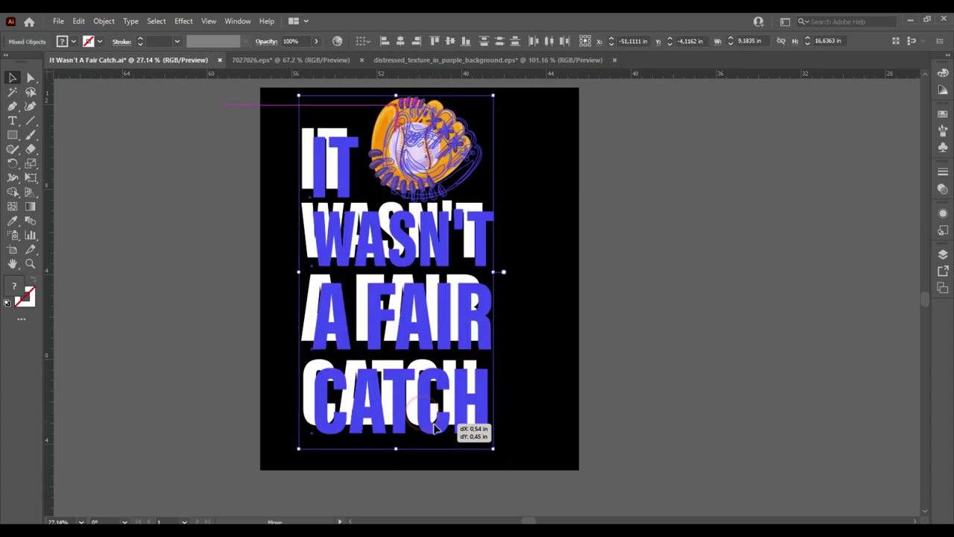
click(535, 202)
- Shrink the glove slightly and nudge it to the right
click(437, 176)
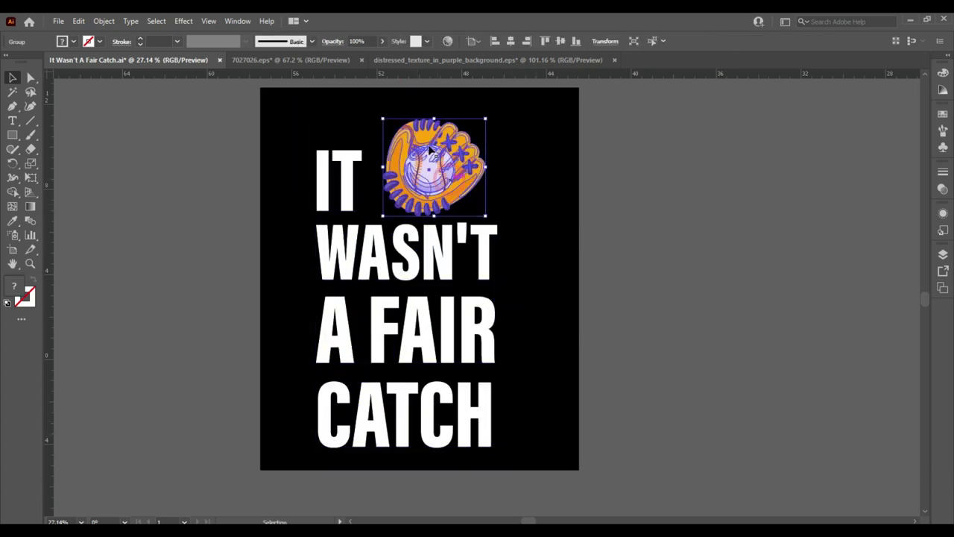
drag(380, 117, 389, 126)
drag(441, 174, 447, 176)
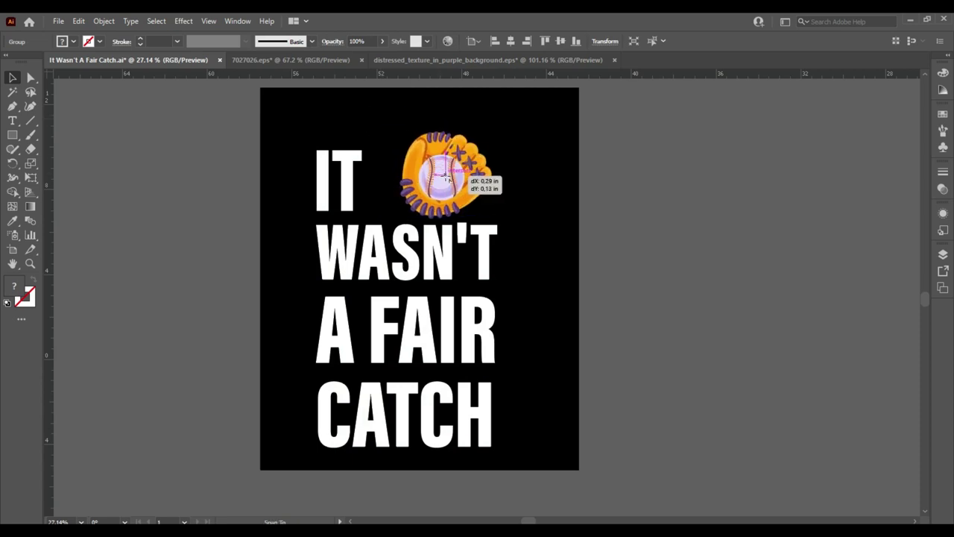
click(557, 192)
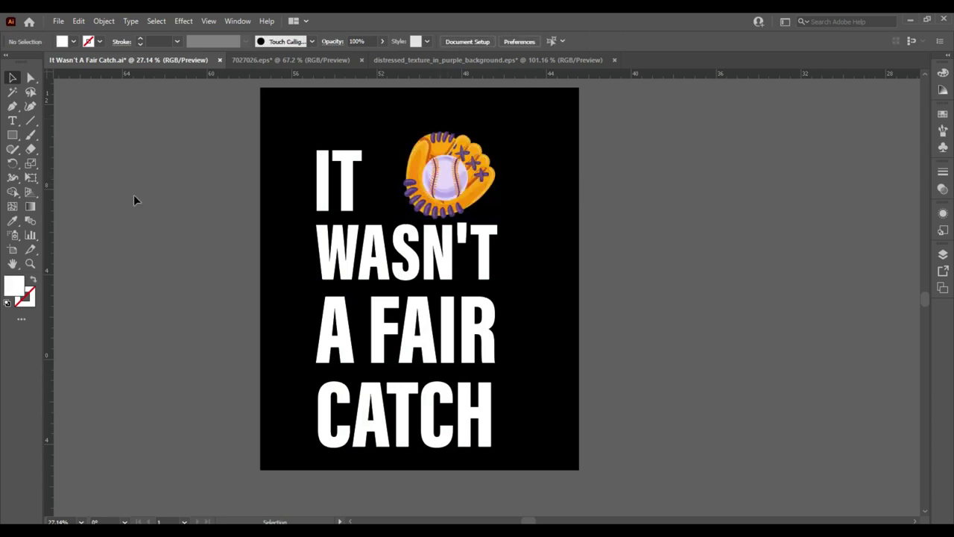
- Draw a white leaf shape, then duplicate and rotate it into three marks beside the glove
drag(527, 131, 573, 112)
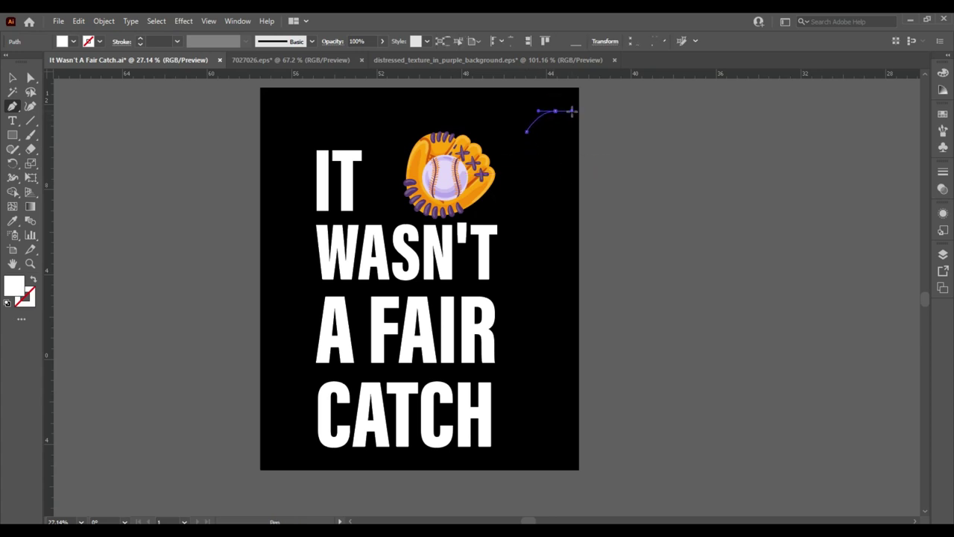
drag(527, 131, 560, 140)
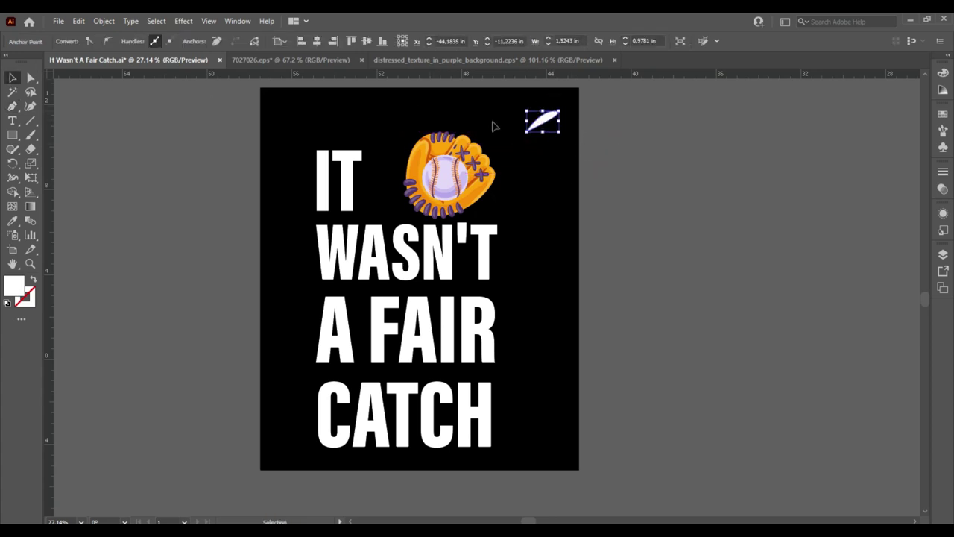
mouse_move(550, 138)
mouse_down()
mouse_move(564, 150)
mouse_move(552, 151)
mouse_move(562, 153)
mouse_move(560, 183)
mouse_move(574, 175)
mouse_up()
click(562, 153)
click(564, 203)
mouse_move(531, 116)
mouse_down()
mouse_move(546, 195)
mouse_move(532, 173)
mouse_up()
click(545, 298)
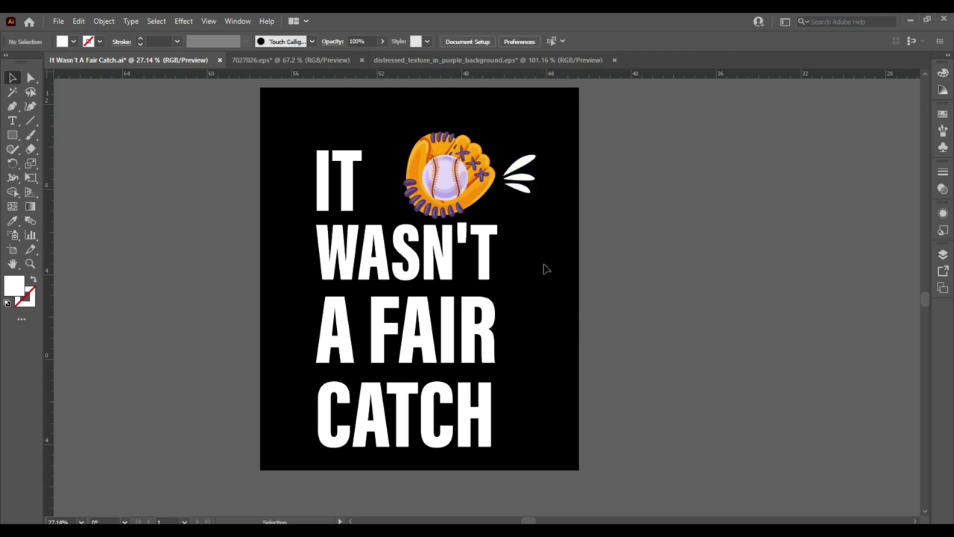
- Try recolouring the I of IT by sampling the glove's orange
double_click(317, 195)
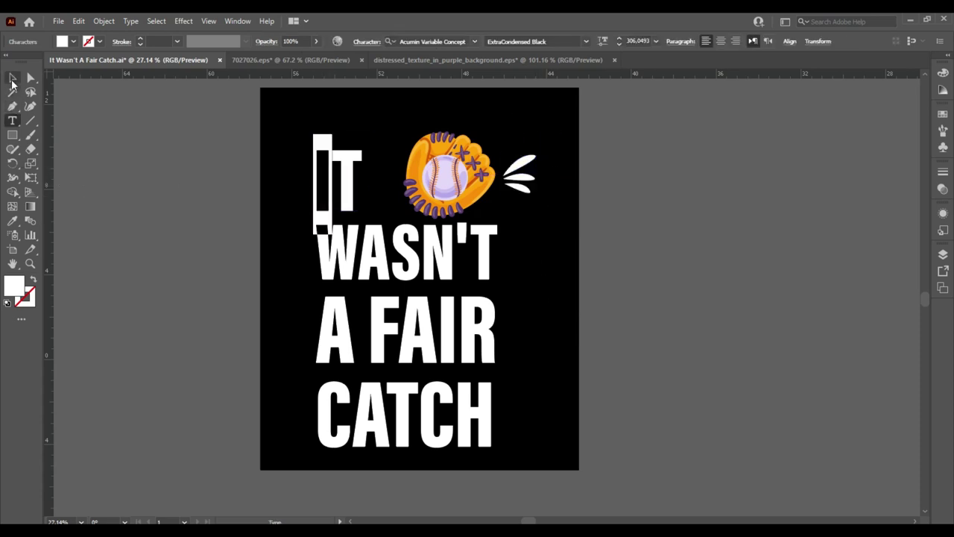
click(428, 155)
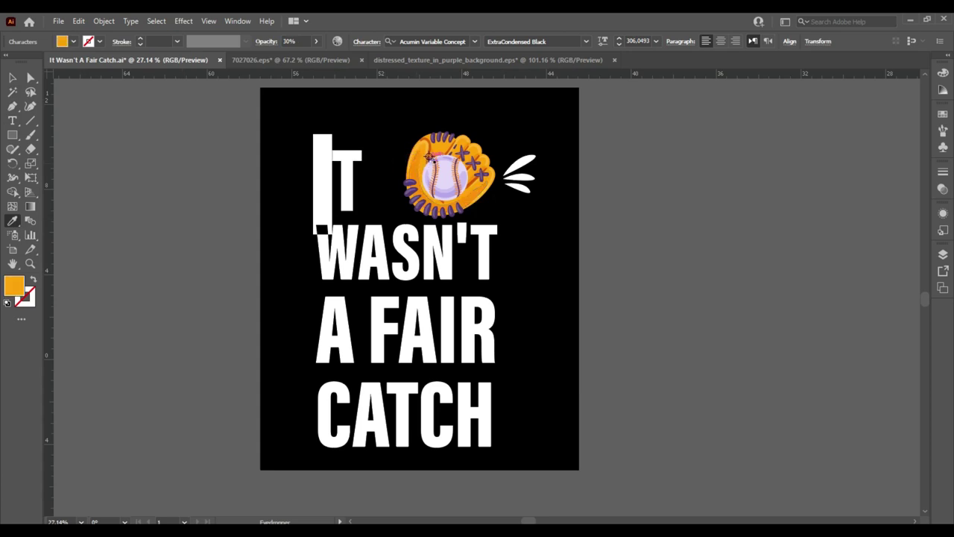
click(418, 157)
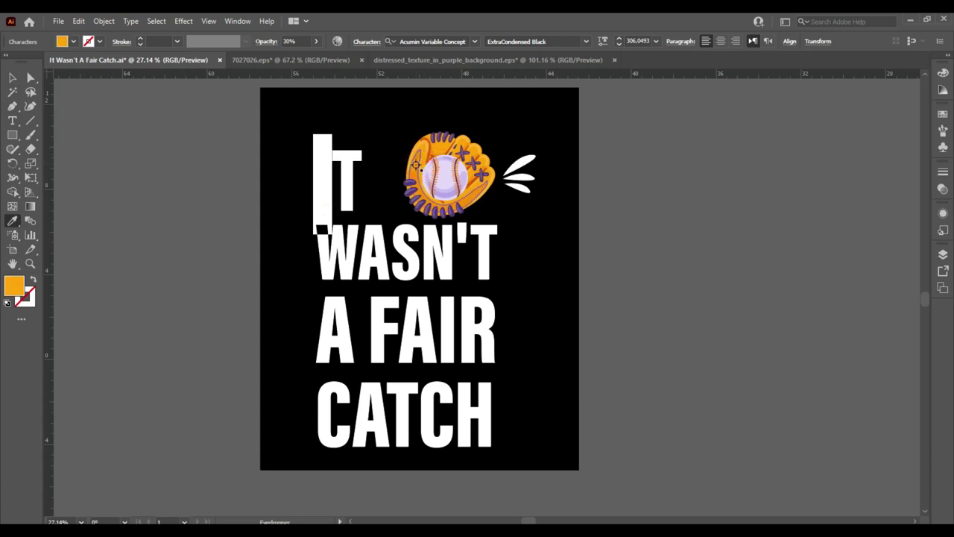
click(12, 77)
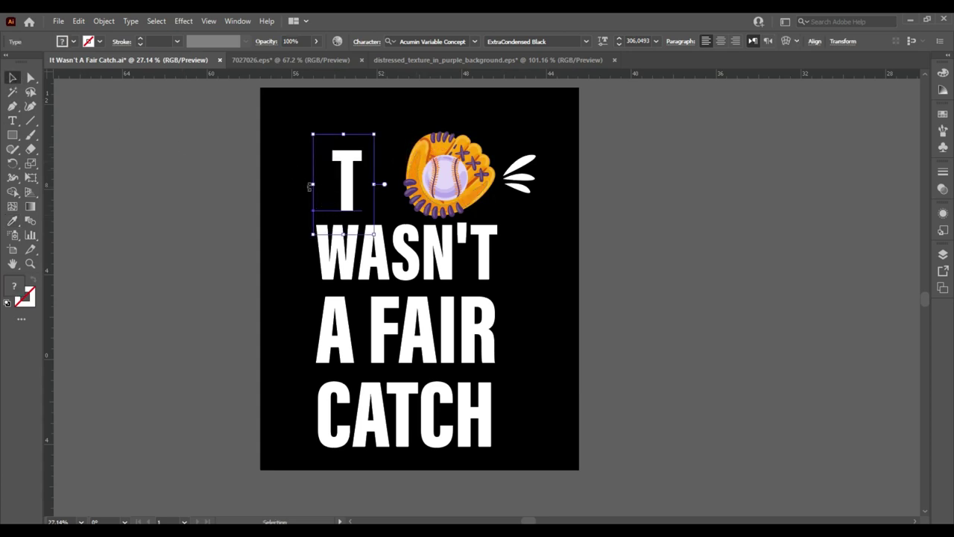
click(292, 189)
double_click(347, 177)
drag(347, 177, 310, 178)
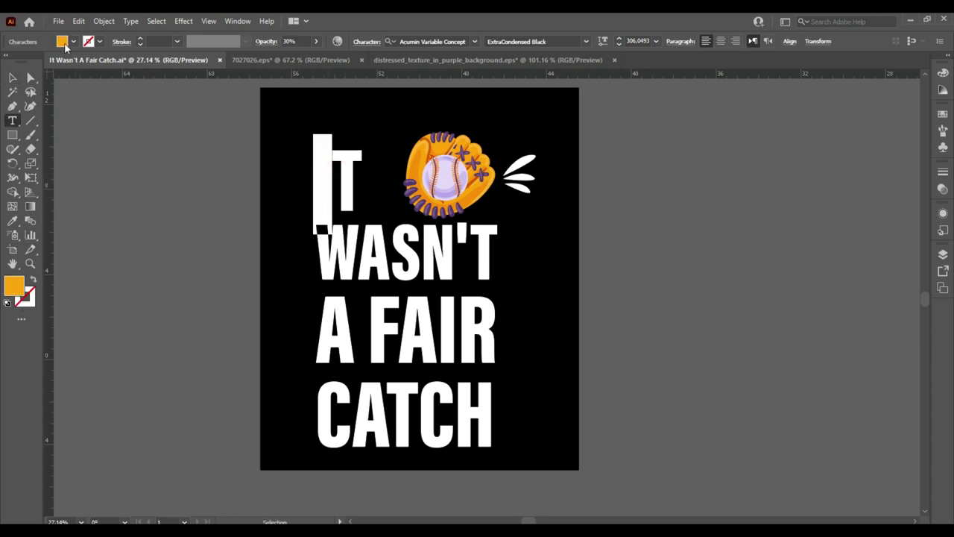
click(943, 114)
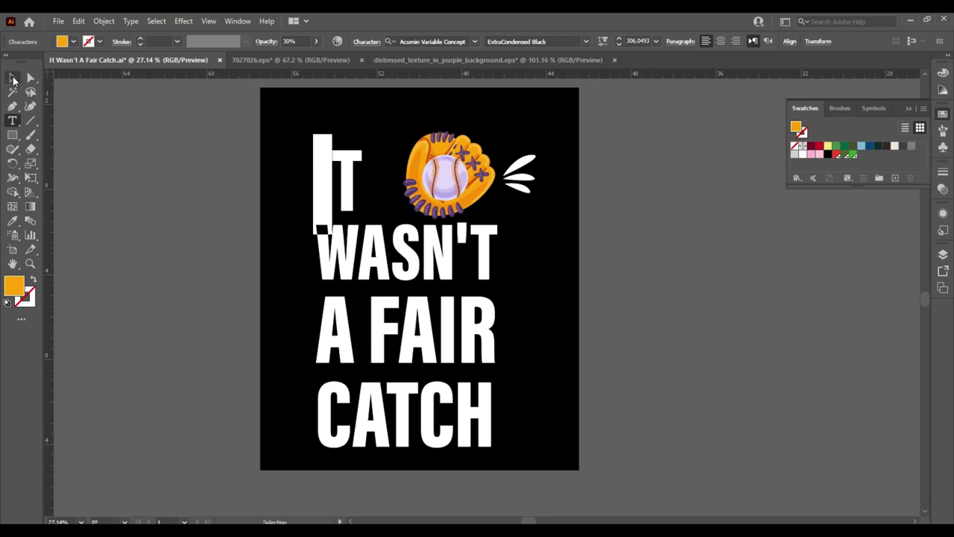
click(12, 80)
- Highlight the I again and apply the glove's orange to it
double_click(328, 188)
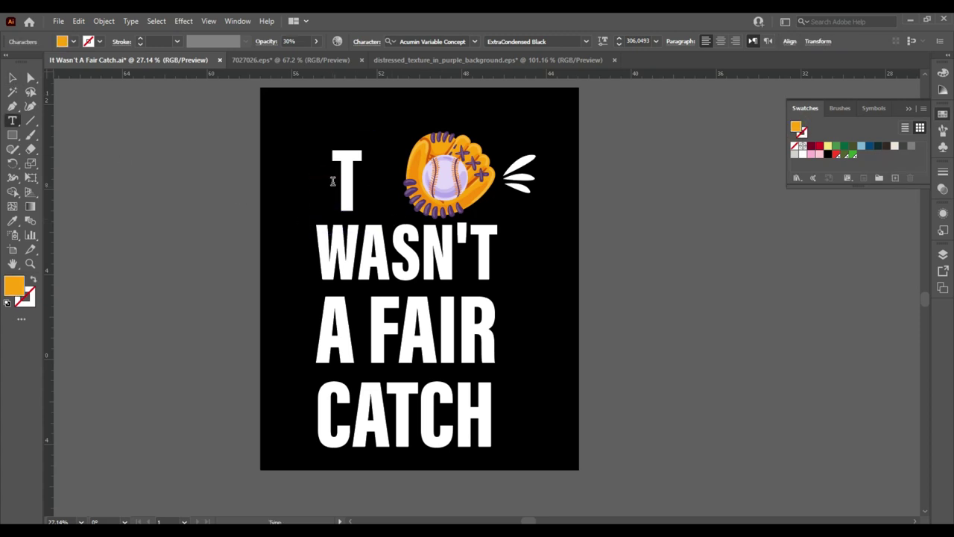
drag(331, 187, 307, 183)
click(490, 182)
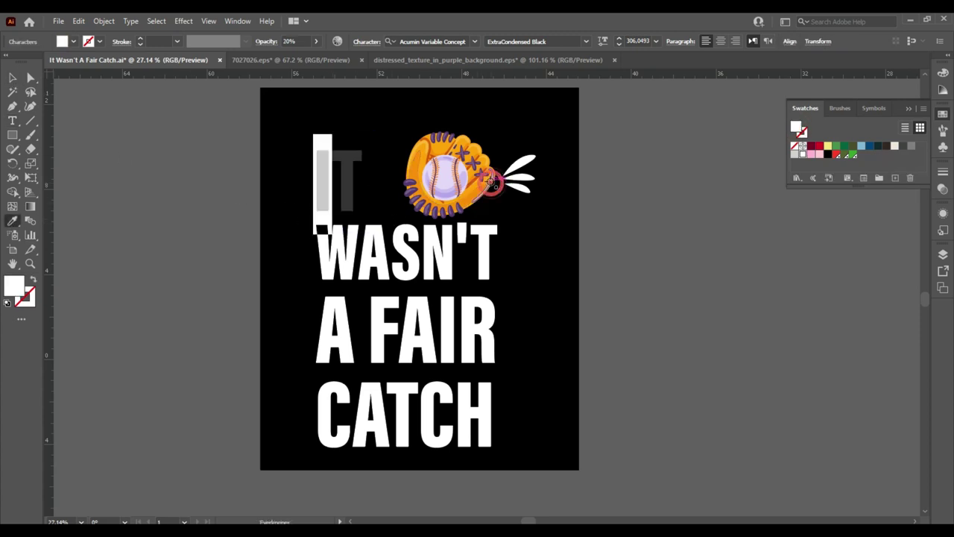
click(476, 187)
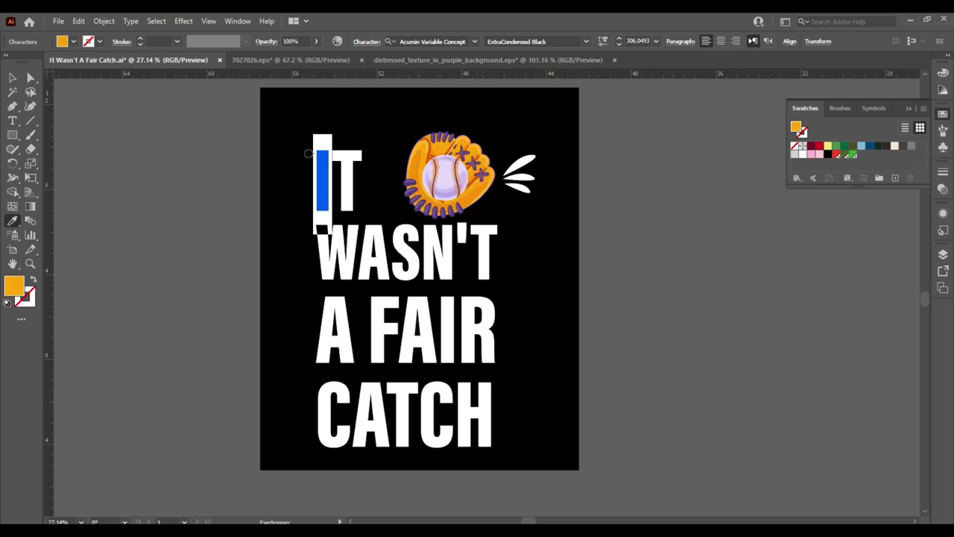
click(12, 79)
click(584, 207)
- Colour the W of WASN'T and the A of A FAIR orange, matching the I
key(t)
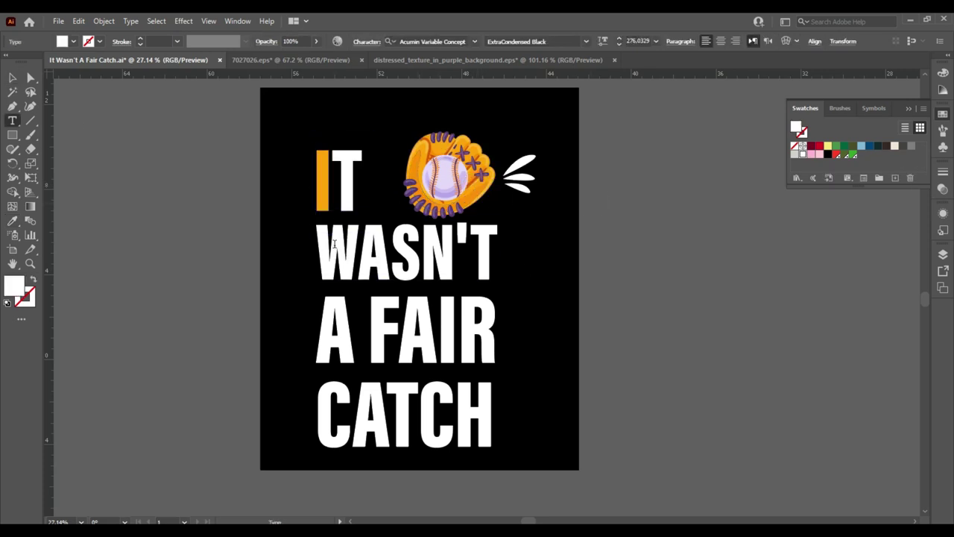
drag(333, 246, 358, 244)
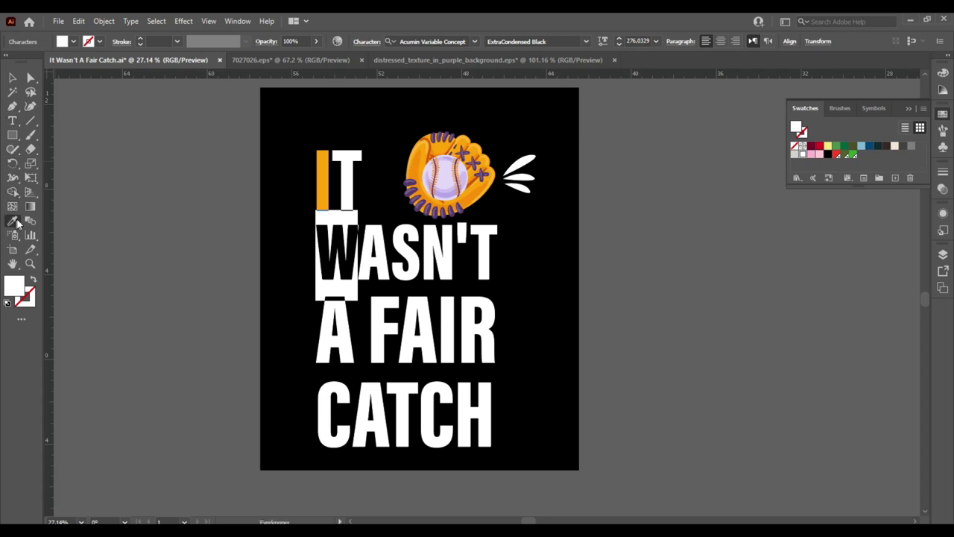
click(323, 185)
key(Escape)
key(t)
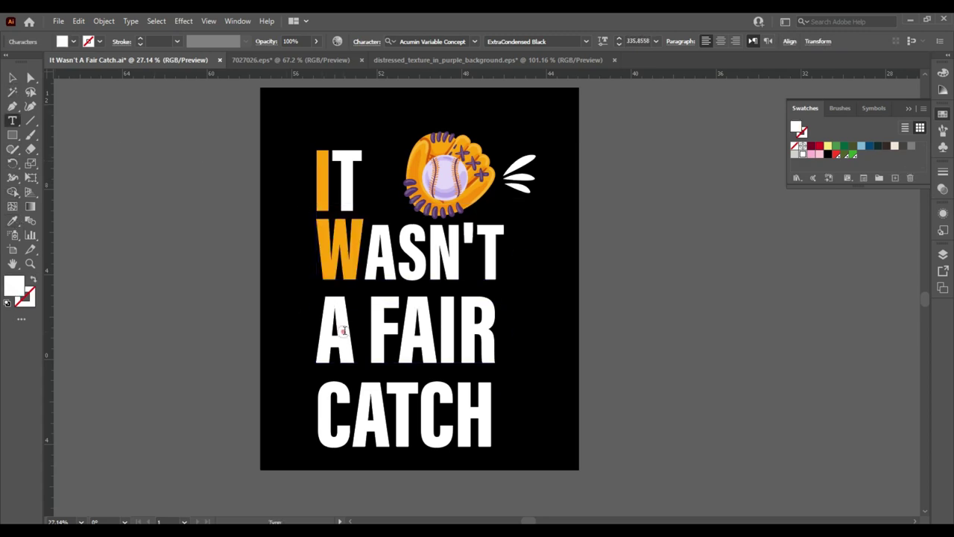
drag(357, 335, 315, 334)
click(322, 183)
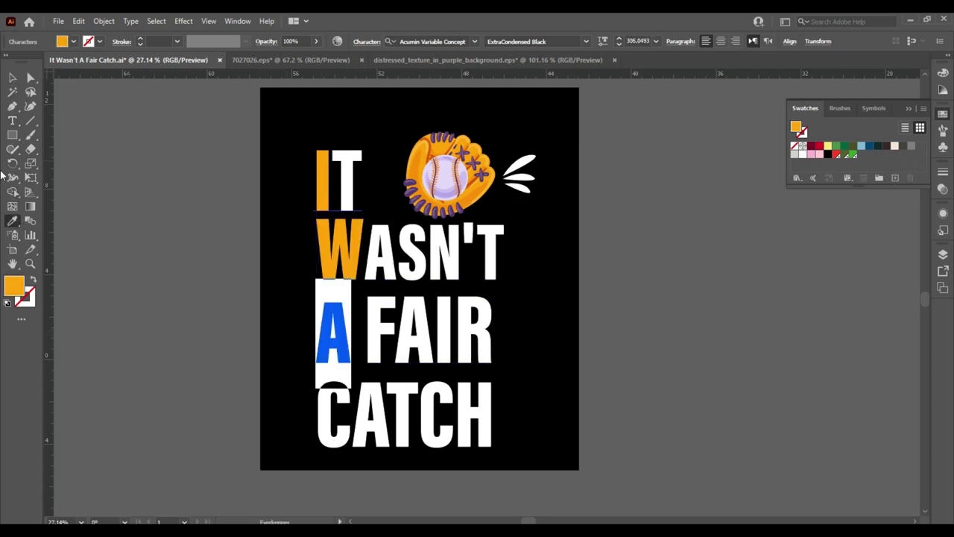
key(Escape)
- Colour the C of CATCH orange, matching the W
key(t)
drag(337, 403, 296, 396)
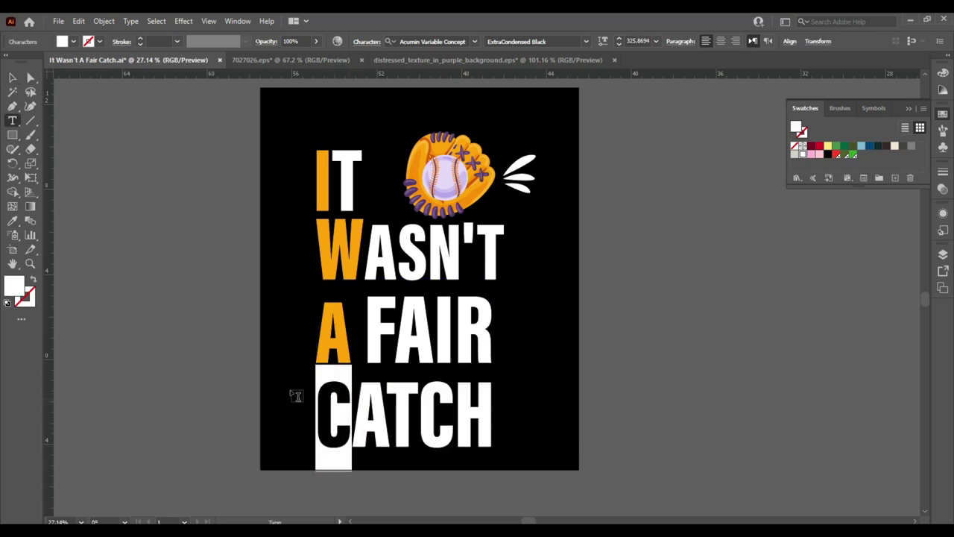
click(333, 258)
key(Escape)
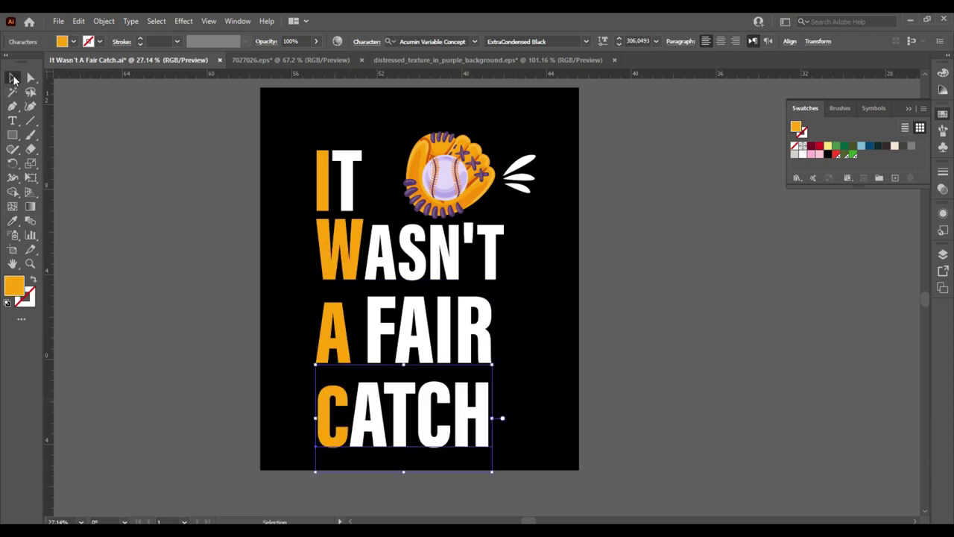
key(ctrl+shift+a)
- Recolour the word FAIR by sampling a light swatch
click(422, 337)
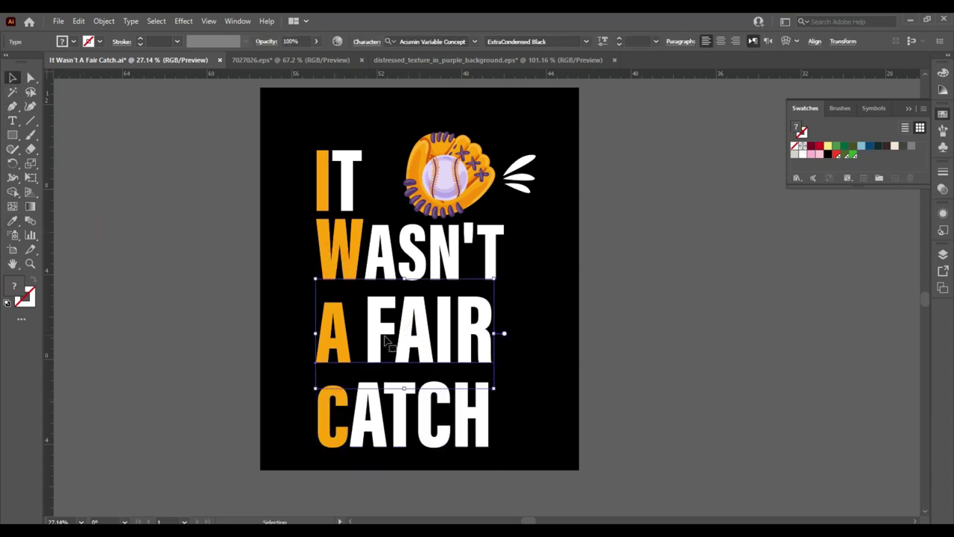
double_click(338, 332)
key(Escape)
double_click(363, 343)
key(Escape)
double_click(404, 334)
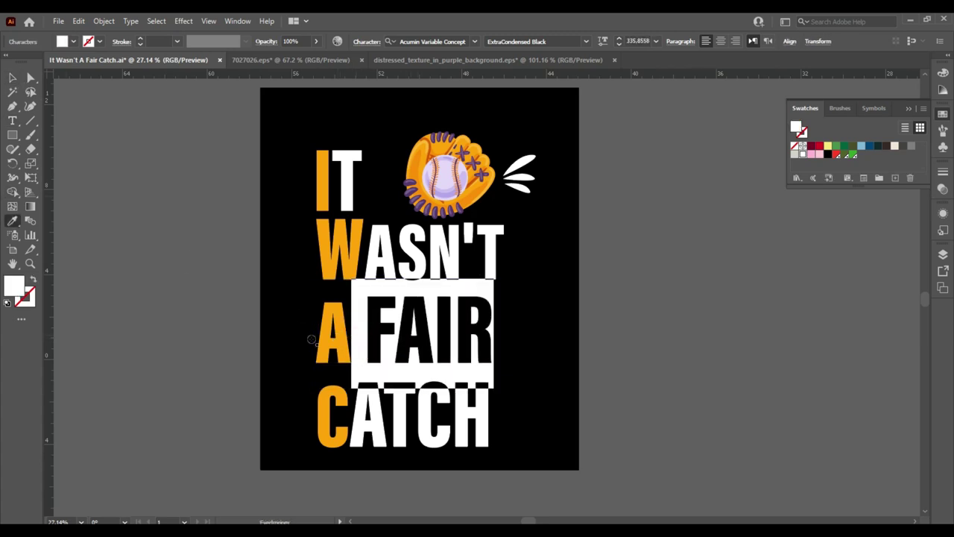
click(313, 339)
click(803, 156)
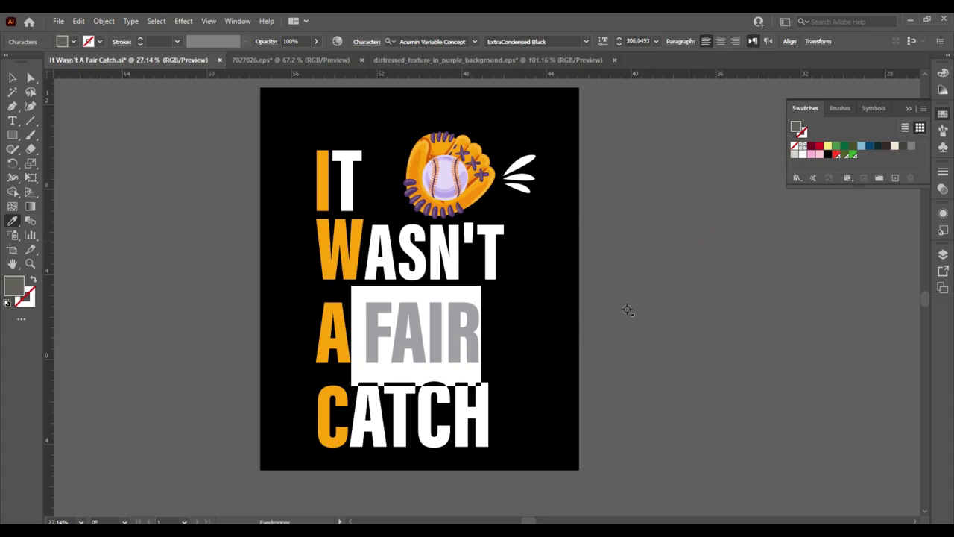
key(Escape)
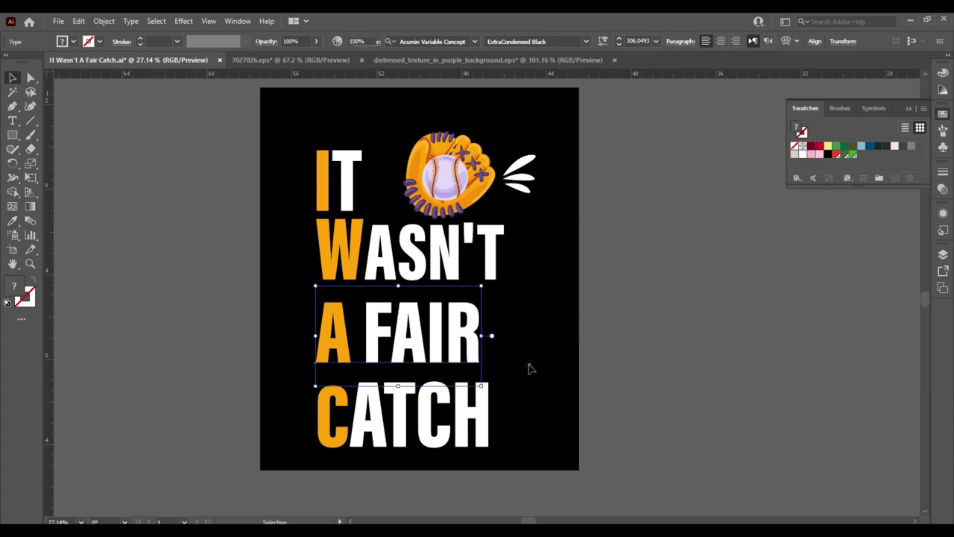
click(528, 369)
- Turn ATCH in CATCH white and nudge A FAIR slightly up and left
double_click(481, 415)
drag(490, 417, 350, 417)
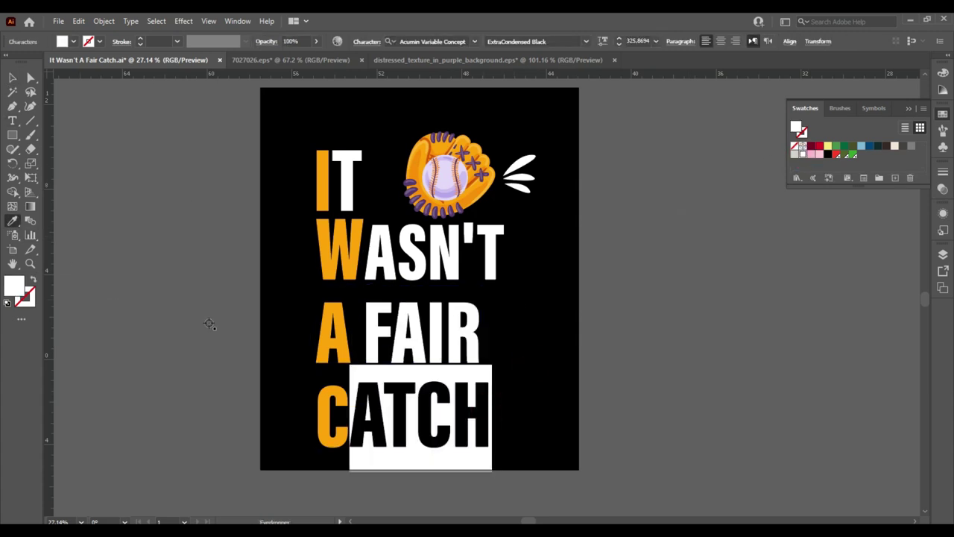
click(329, 434)
click(802, 154)
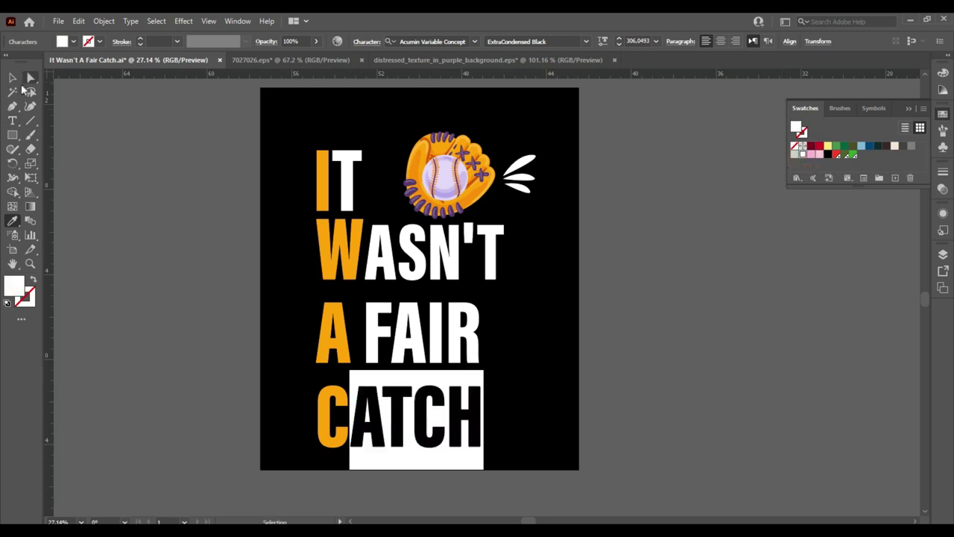
key(Escape)
click(484, 306)
drag(376, 334, 374, 322)
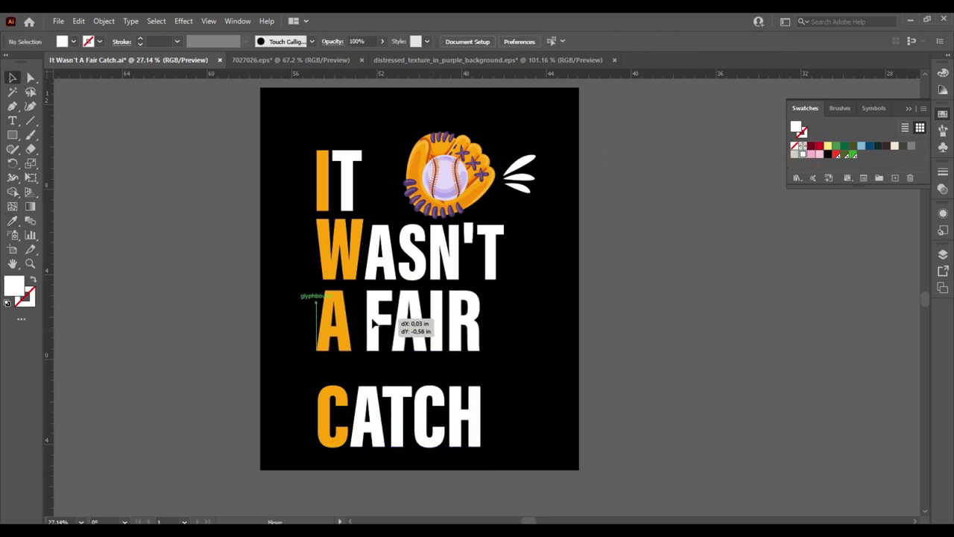
- Colour the W of WASN'T with the same orange as the I
click(358, 253)
click(14, 221)
click(344, 338)
click(11, 79)
double_click(350, 257)
drag(317, 249, 363, 250)
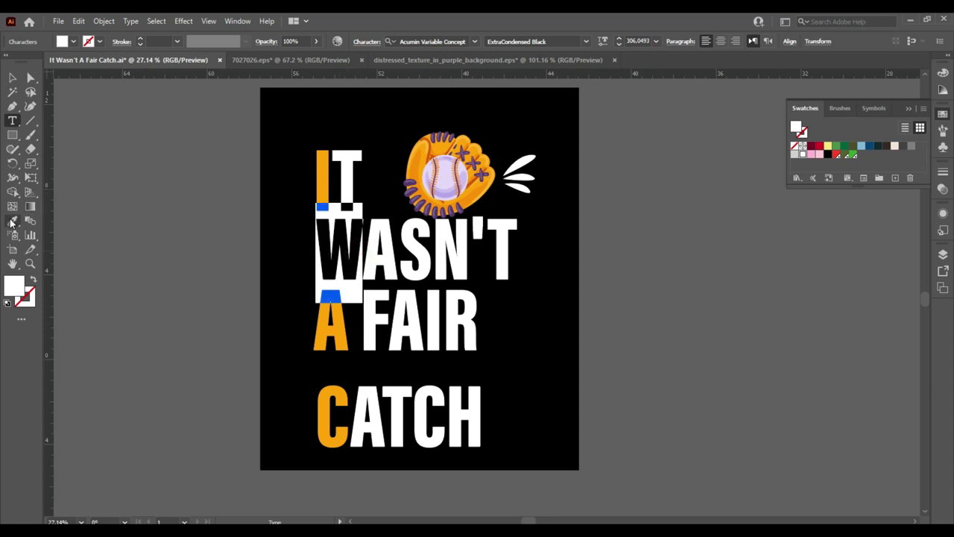
click(322, 179)
key(Escape)
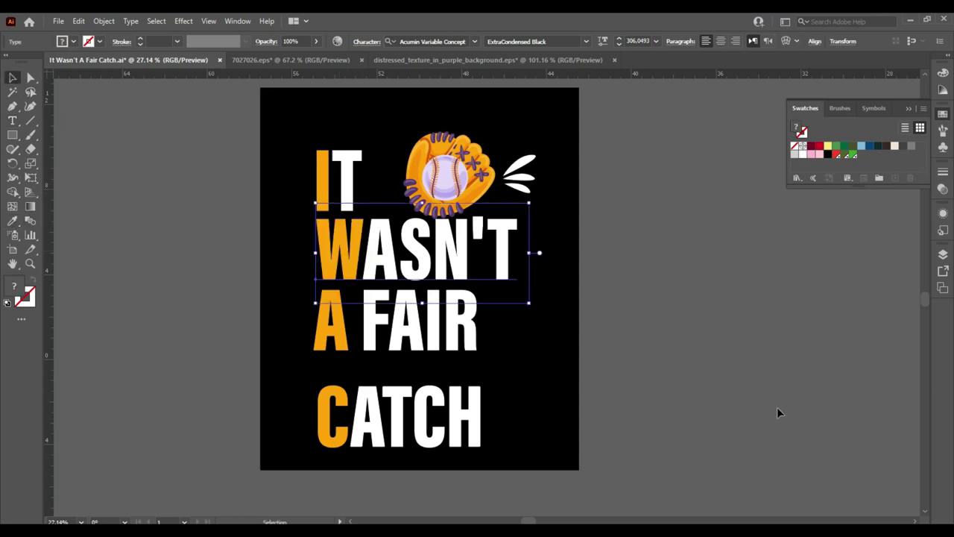
click(656, 278)
- Enlarge the A FAIR and CATCH lines to match the width of WASN'T
drag(378, 414, 376, 416)
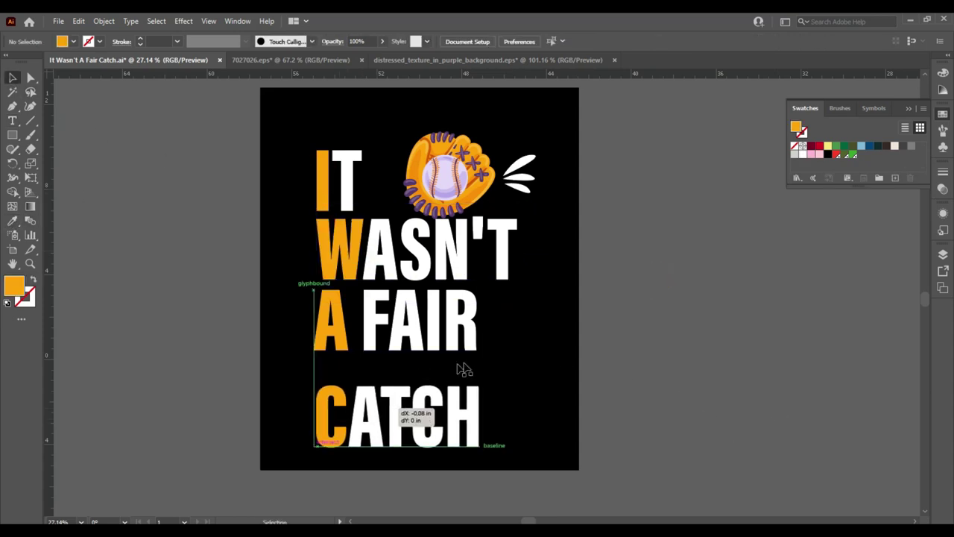
click(463, 323)
mouse_move(477, 374)
mouse_down()
mouse_move(516, 425)
mouse_move(473, 431)
mouse_up()
click(507, 440)
mouse_move(490, 465)
mouse_down()
mouse_move(518, 520)
mouse_move(515, 457)
mouse_up()
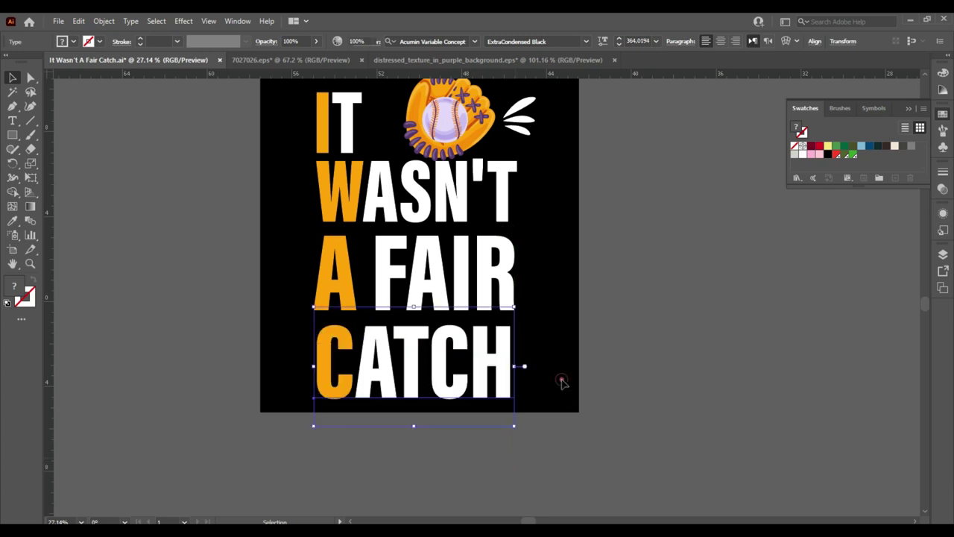
click(542, 389)
- Select all the artwork and re-centre the stacked design on the artboard
key(ctrl+a)
drag(514, 445, 511, 406)
click(544, 343)
key(ctrl+a)
drag(413, 410, 416, 434)
click(567, 358)
- Group the white swoosh strokes and reflect them vertically
right_click(526, 185)
click(520, 167)
right_click(526, 177)
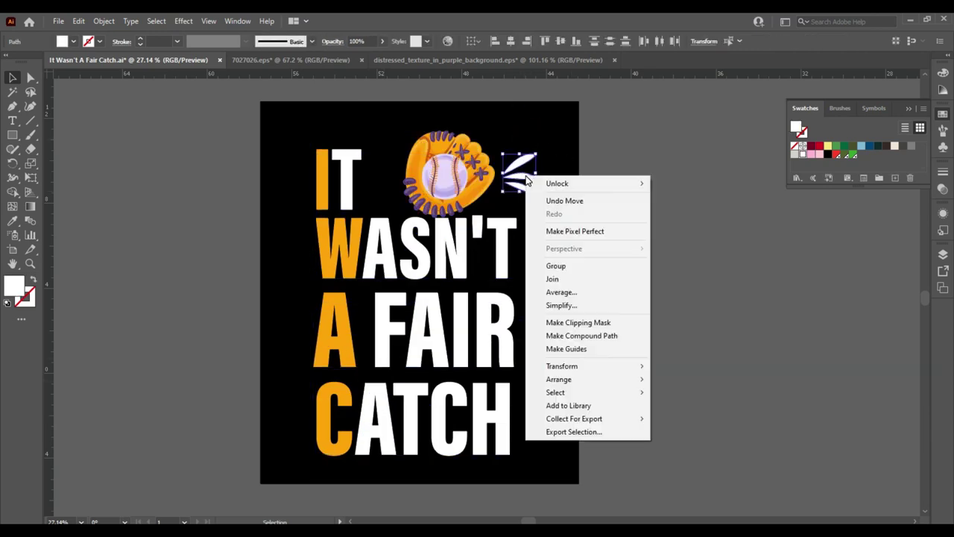
click(567, 265)
mouse_move(562, 366)
right_click(524, 179)
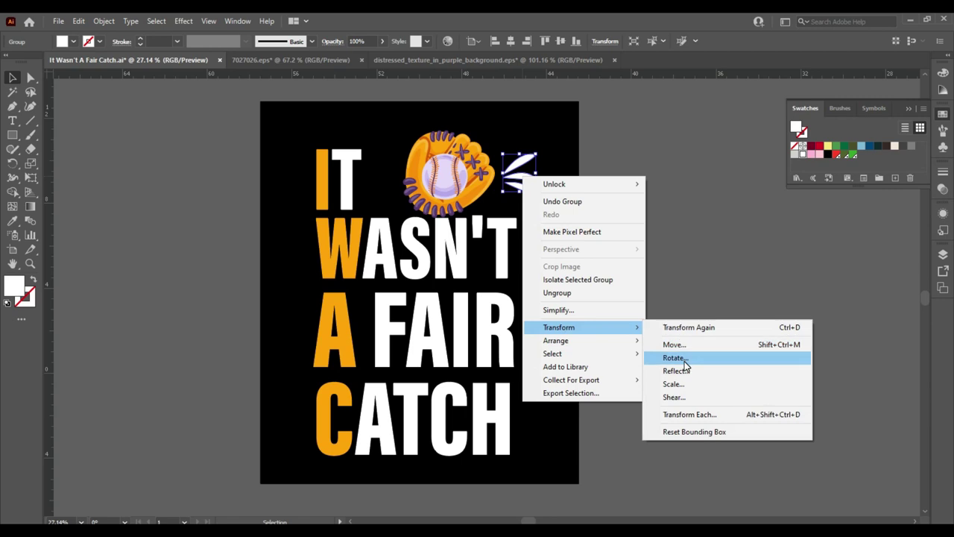
click(674, 370)
click(596, 335)
- Place the mirrored swooshes left of IT, with IT beside the glove
mouse_move(550, 179)
mouse_down()
mouse_move(526, 181)
mouse_move(317, 112)
mouse_up()
drag(488, 176, 514, 173)
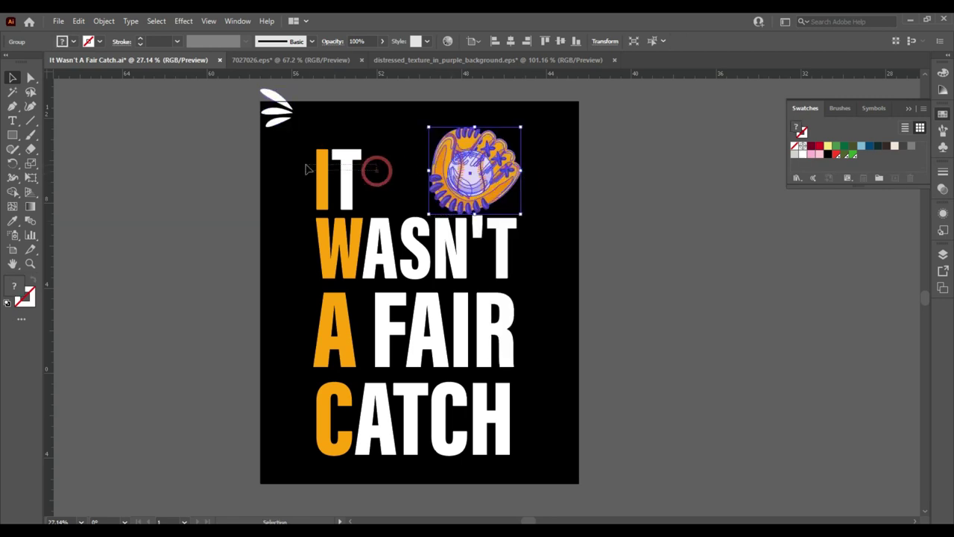
drag(346, 173, 402, 172)
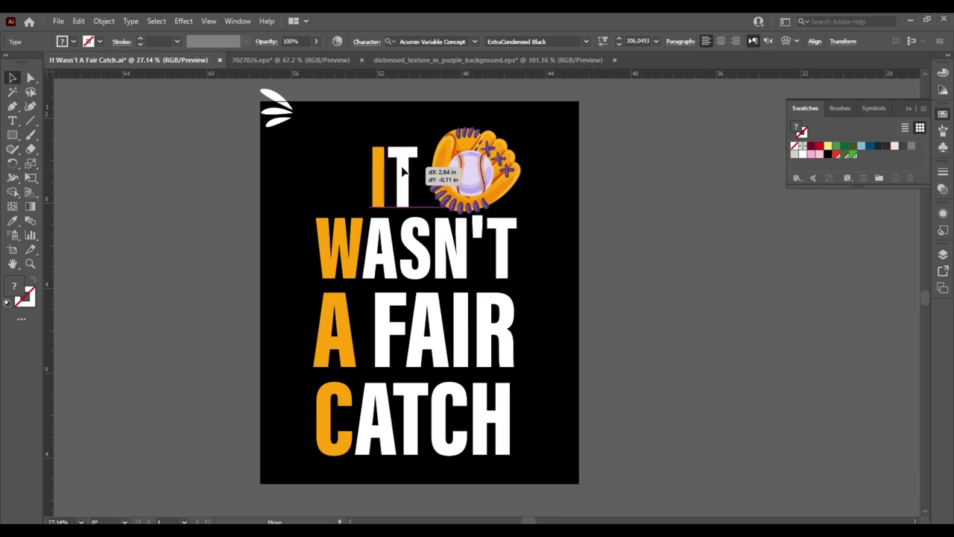
drag(276, 108, 339, 172)
- Scale the whole design up from its corners to fill more of the artboard
click(549, 208)
key(ctrl+a)
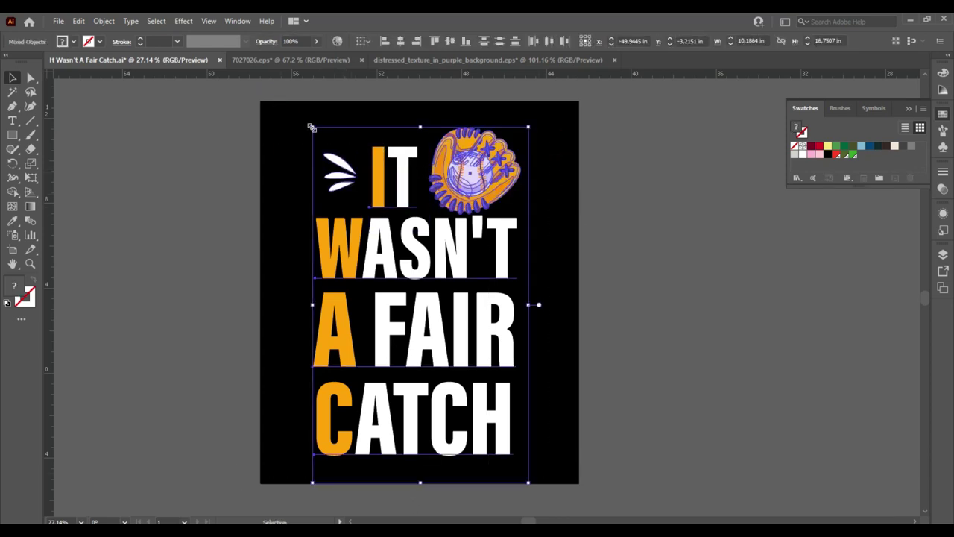
drag(312, 127, 303, 111)
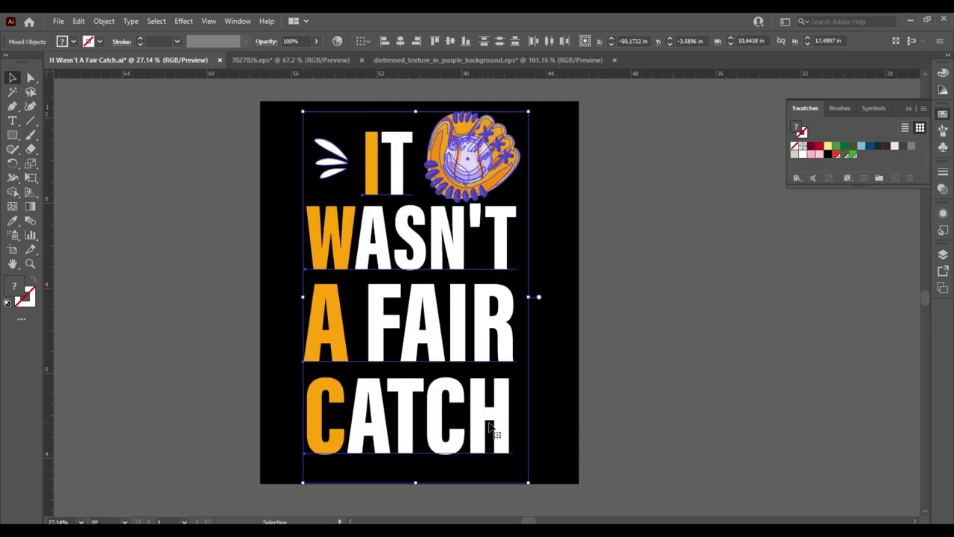
click(579, 362)
drag(542, 447, 293, 133)
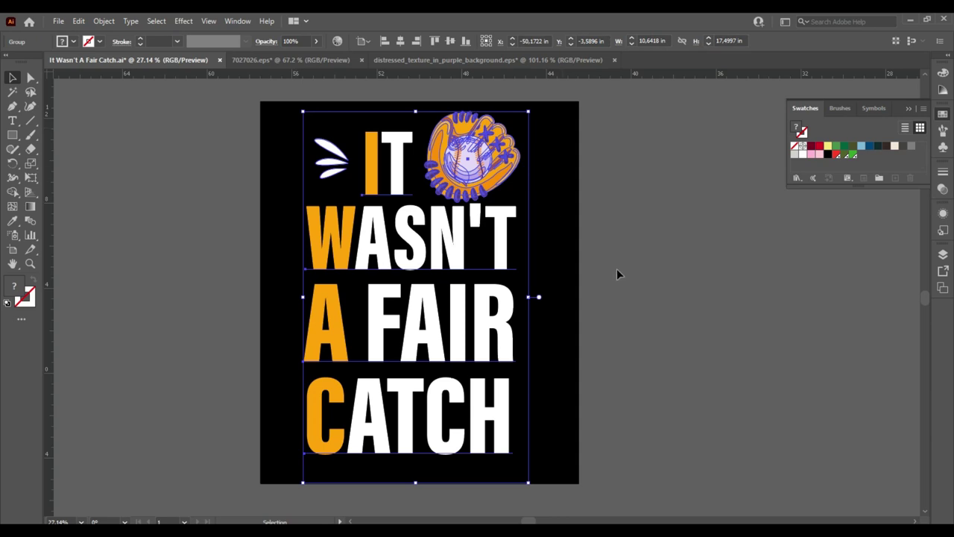
drag(528, 482, 540, 501)
click(601, 203)
- Expand the artwork's appearance, then expand it into plain shapes
click(522, 145)
click(104, 21)
click(131, 174)
click(103, 21)
click(123, 161)
click(467, 341)
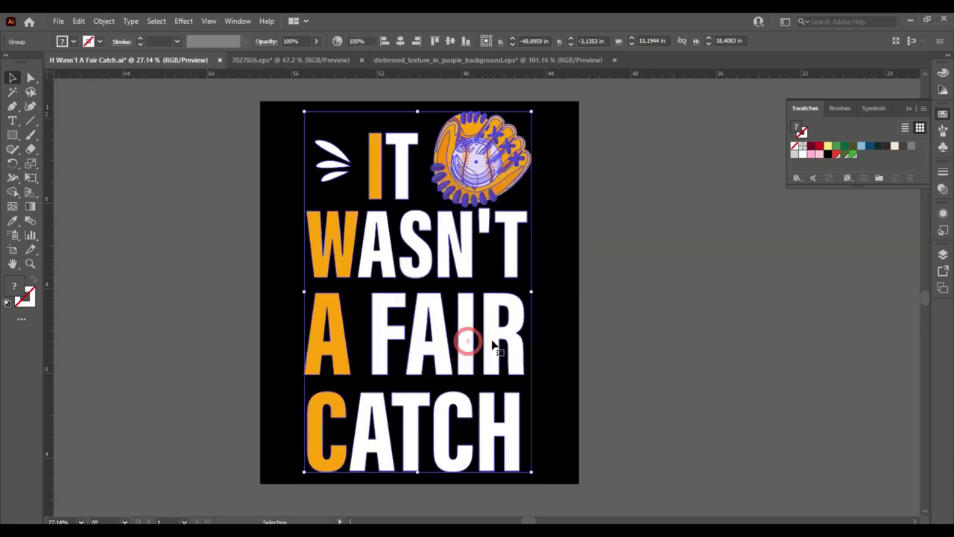
- Bring the distressed texture into the T-shirt file and stretch it over the artboard
click(616, 263)
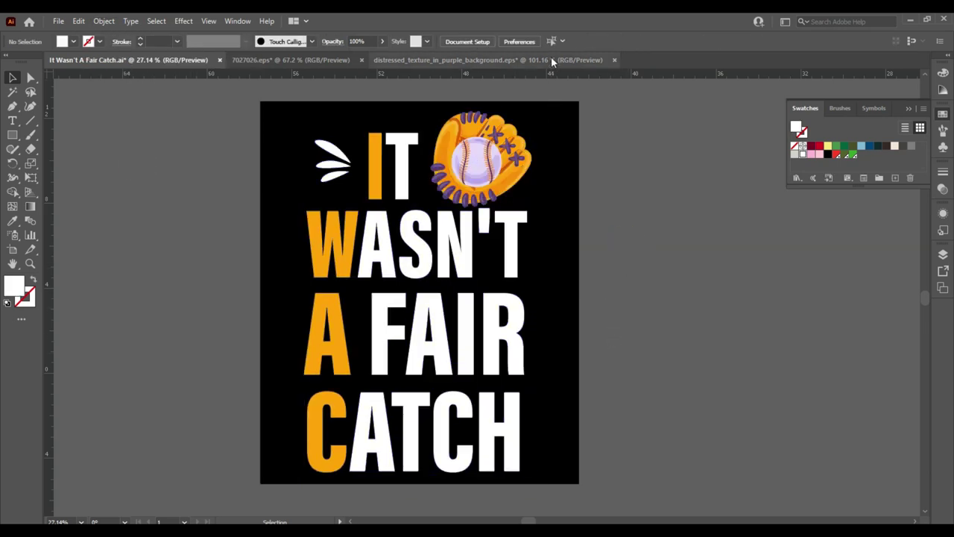
click(551, 58)
mouse_move(414, 177)
mouse_down()
mouse_move(196, 114)
mouse_move(198, 64)
mouse_up()
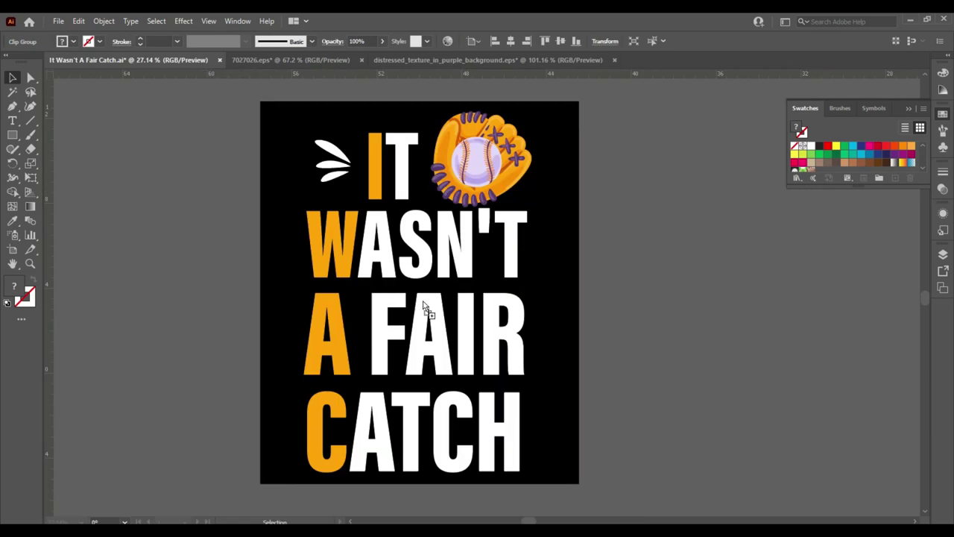
drag(423, 306, 426, 303)
drag(357, 255, 257, 100)
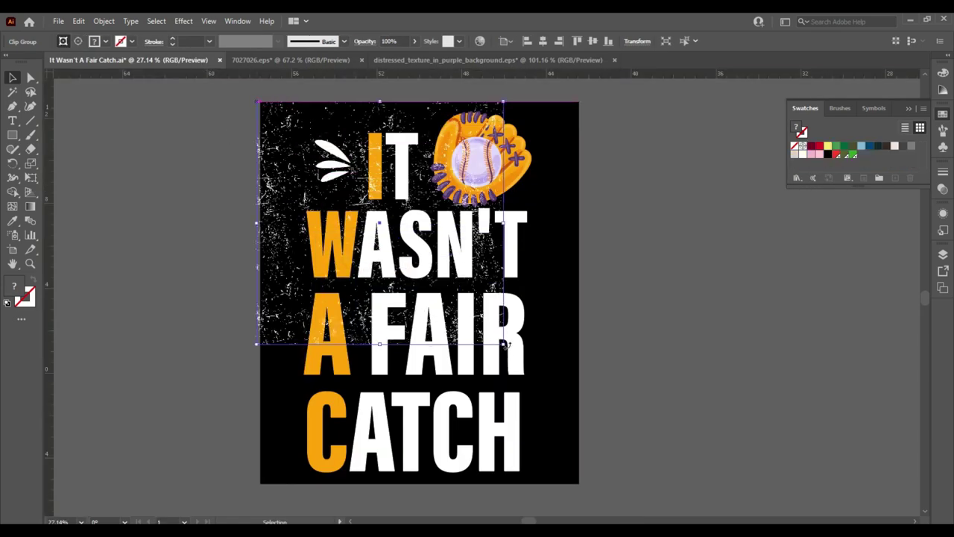
drag(504, 344, 578, 484)
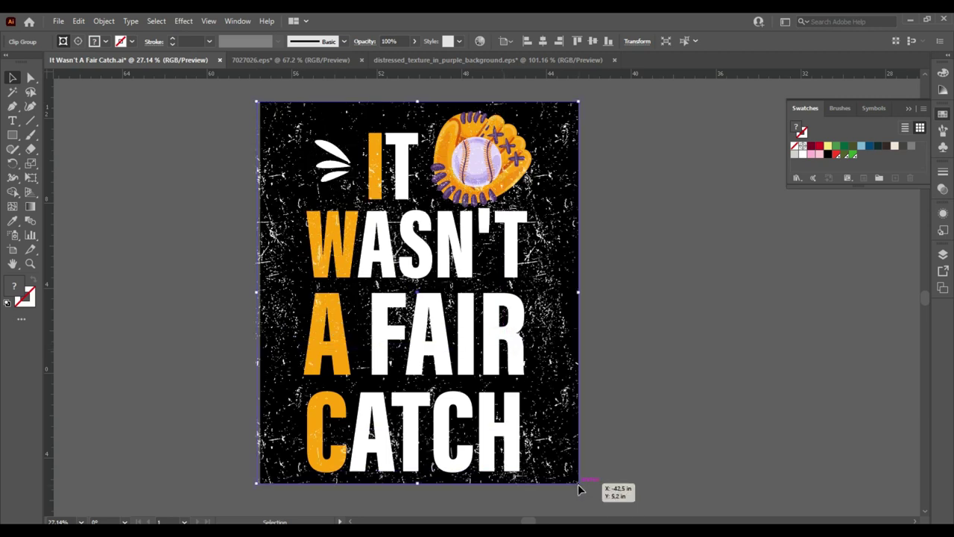
- Select the design with the texture and make an opacity mask from it
drag(215, 97, 791, 271)
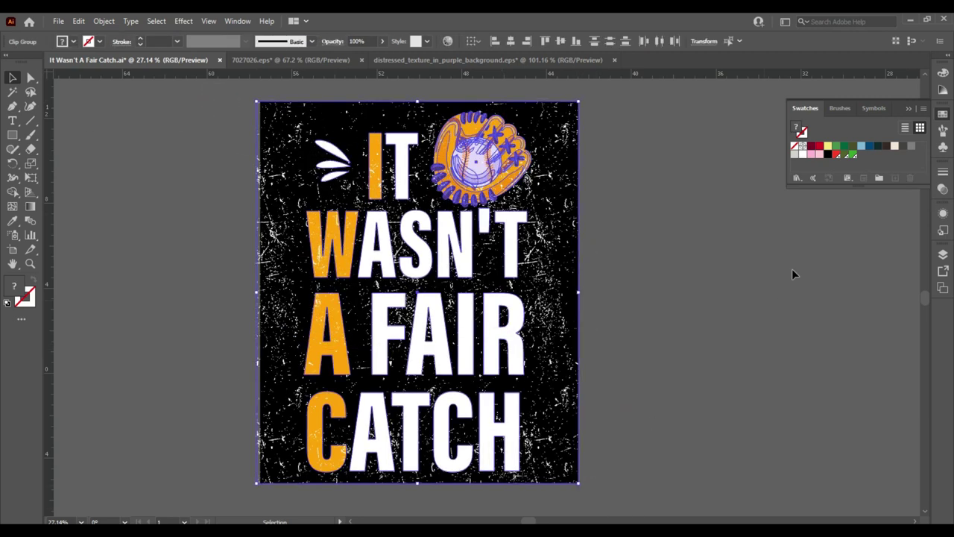
click(941, 188)
click(892, 204)
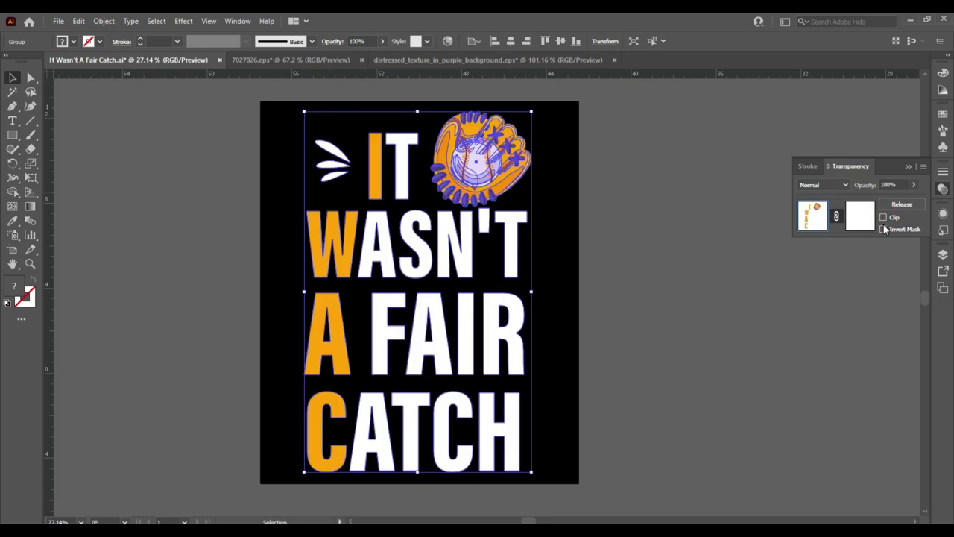
click(644, 216)
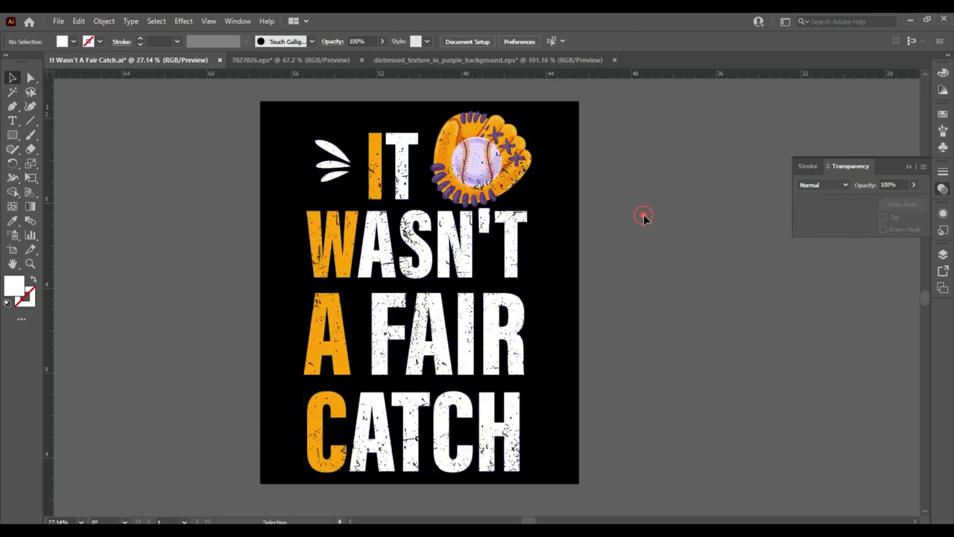
click(756, 163)
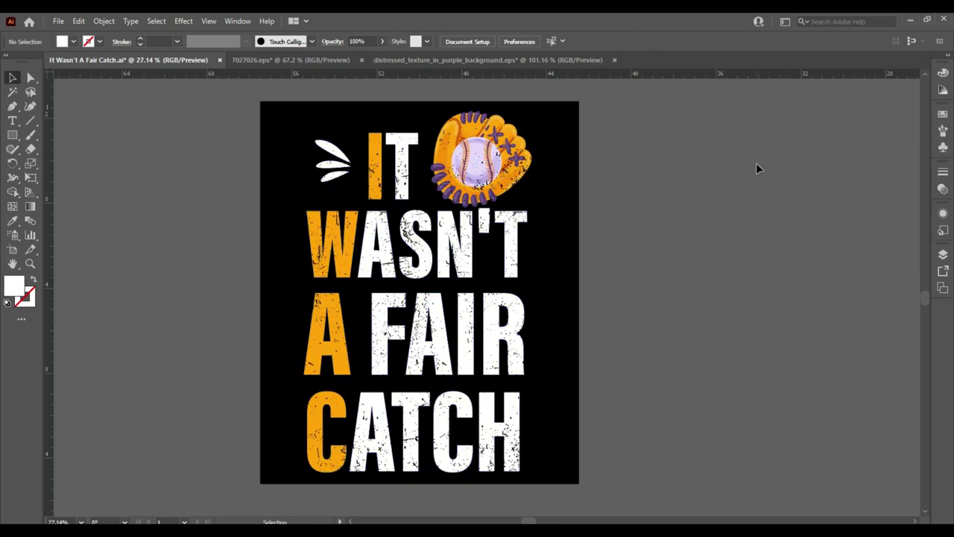